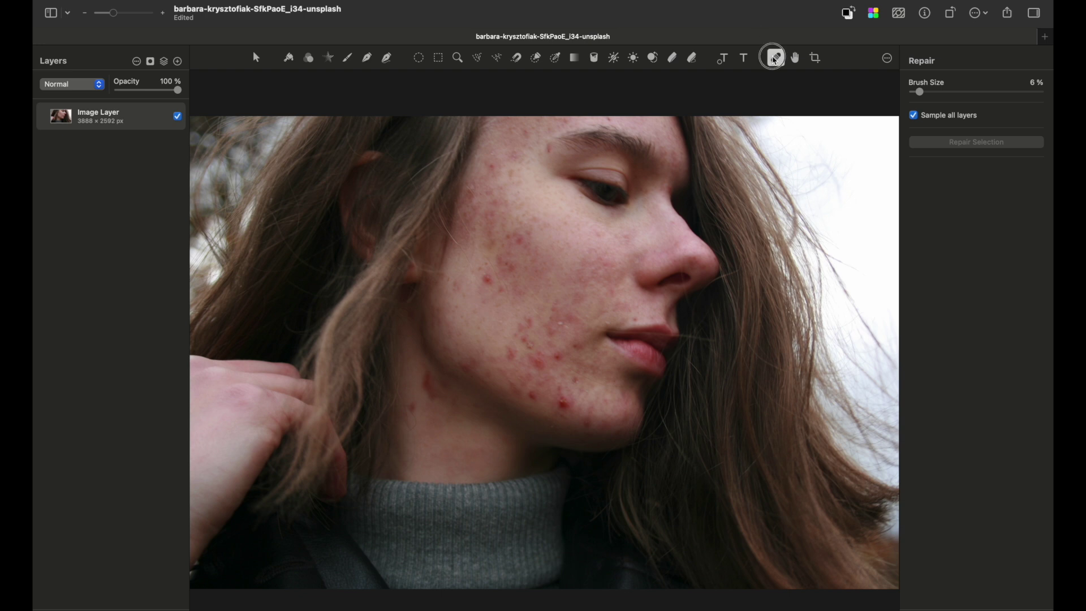
Paint over the red blemish on the jaw with the Repair tool to erase it.
left_click(571, 411)
left_click_drag(563, 355, 535, 362)
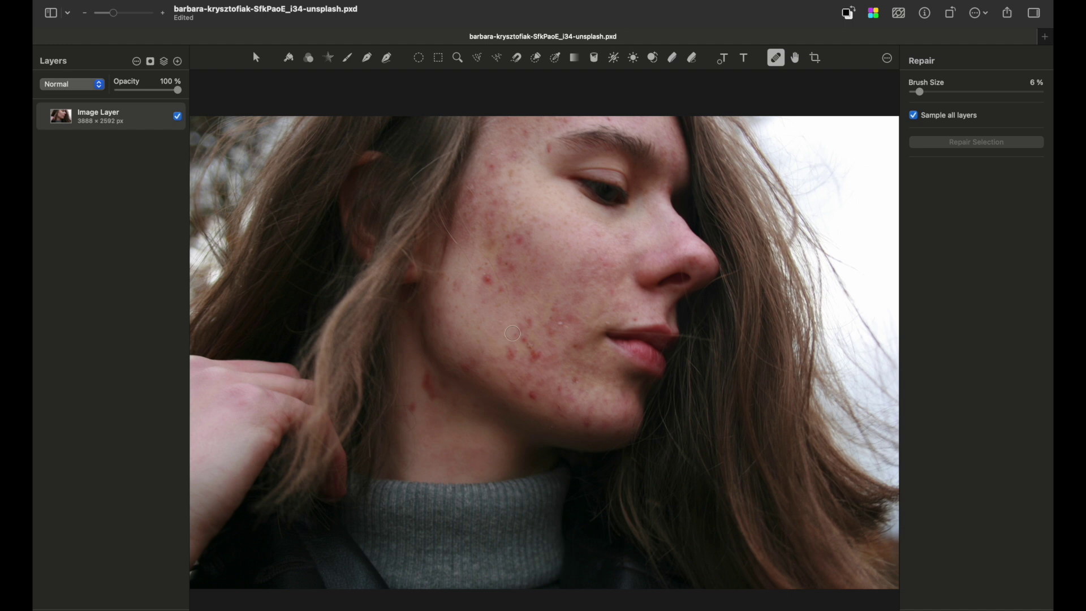
Duplicate the photo layer twice with Cmd+J and hide Image Layer copy.
key("v")
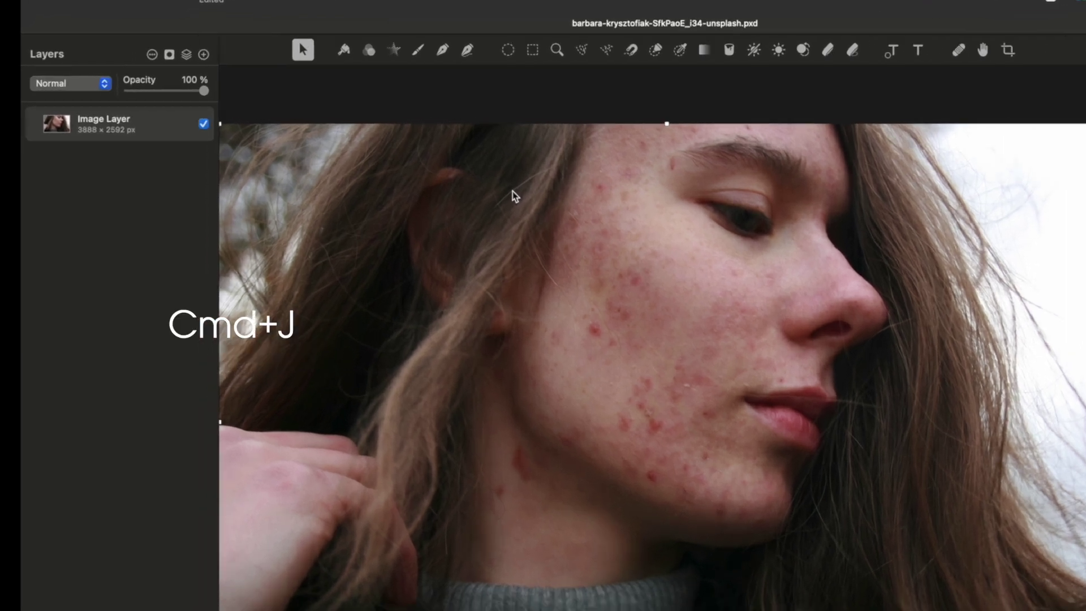
key("super+j")
key("super+j")
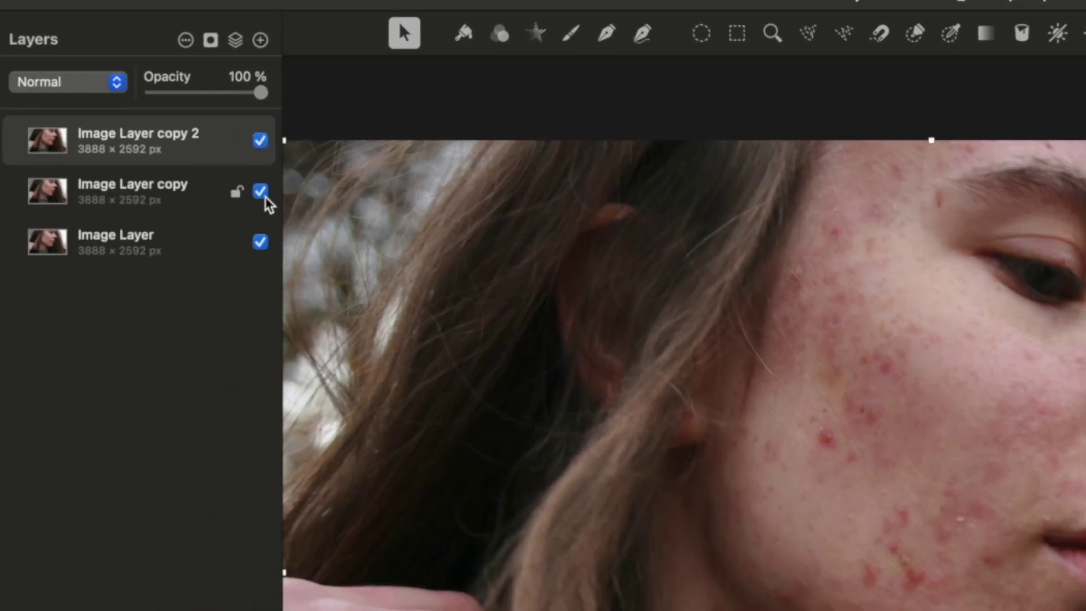
left_click(260, 192)
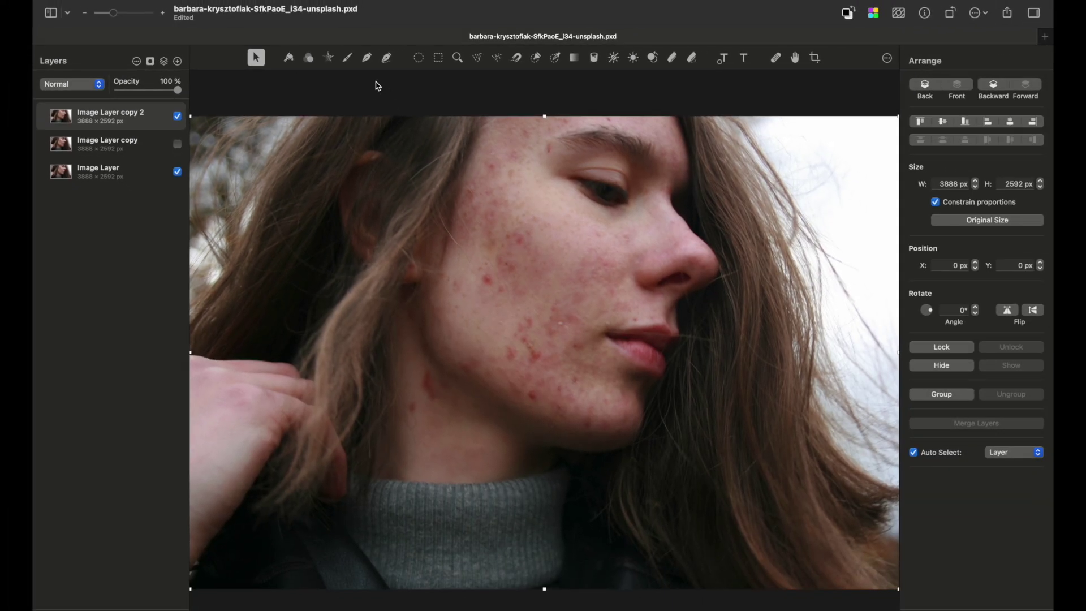
Add a High Pass effect with a 2,5 px radius to Image Layer copy 2.
left_click(329, 57)
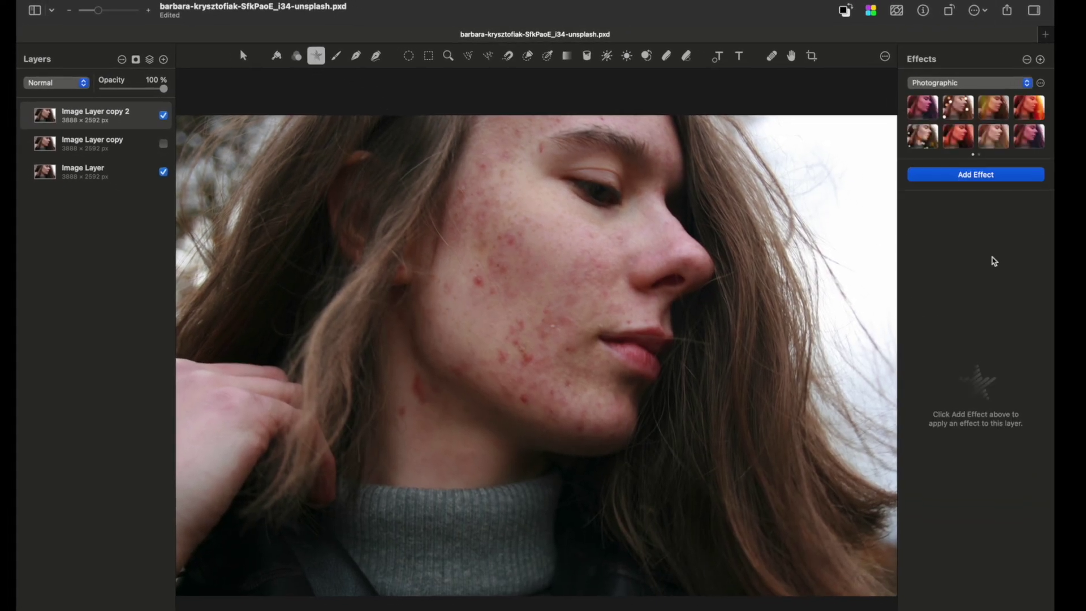
left_click(939, 172)
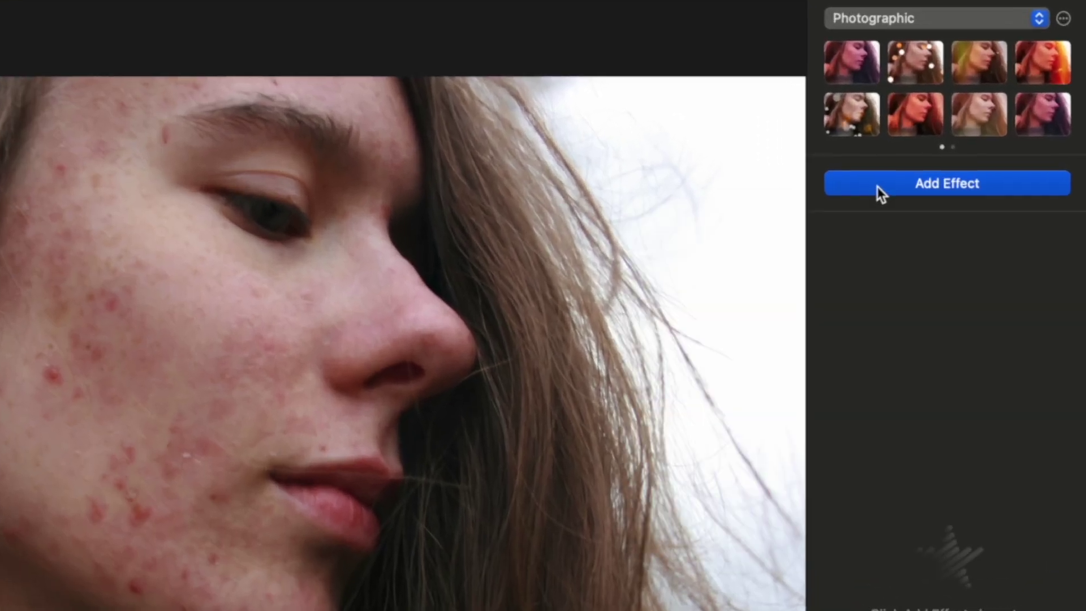
left_click(914, 186)
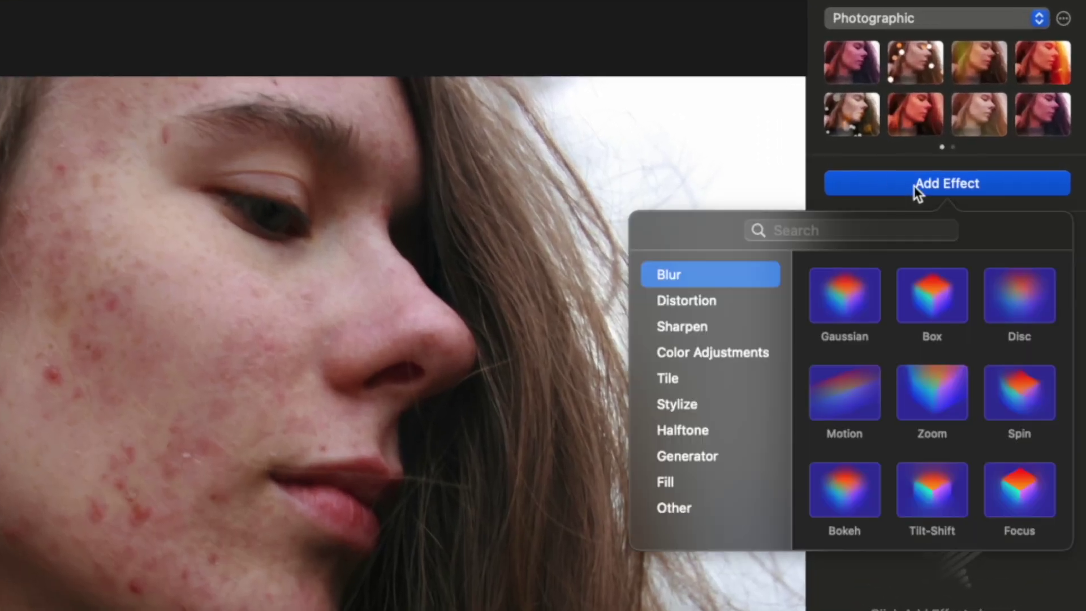
left_click(813, 230)
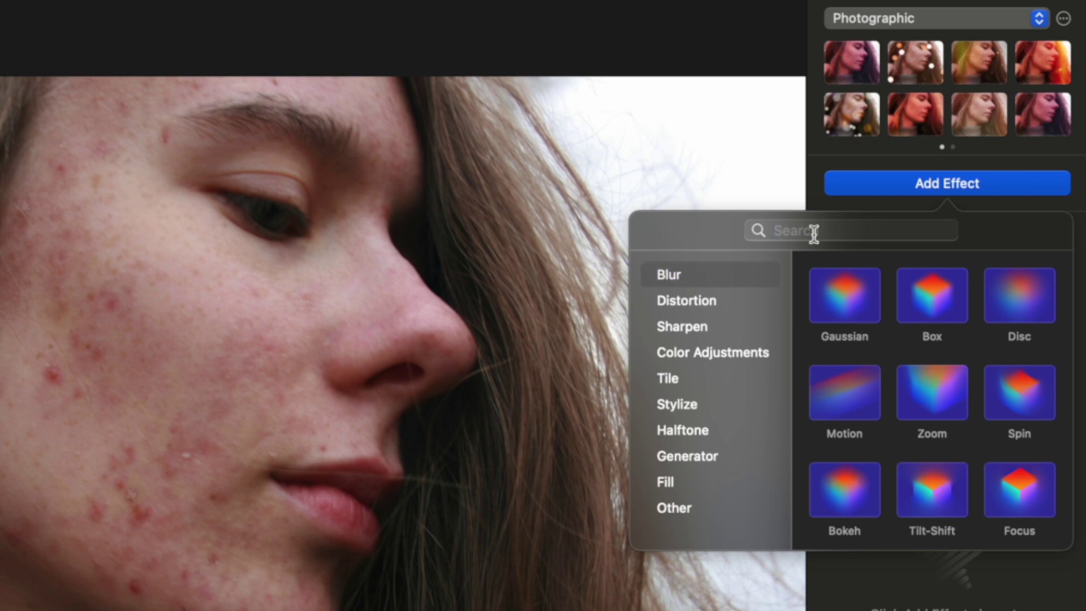
type("high")
left_click(816, 294)
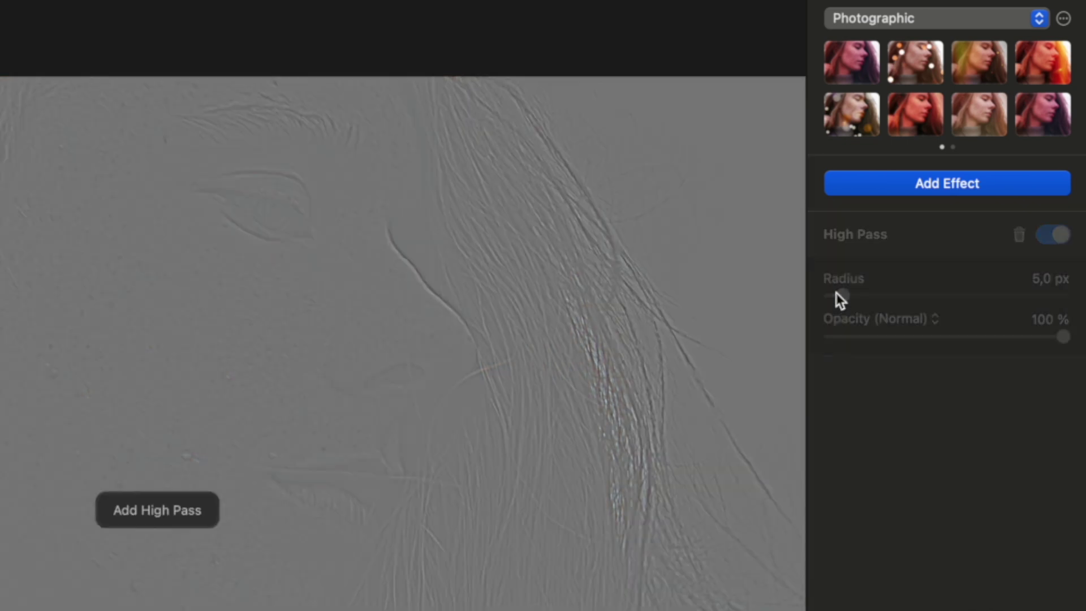
left_click(1022, 279)
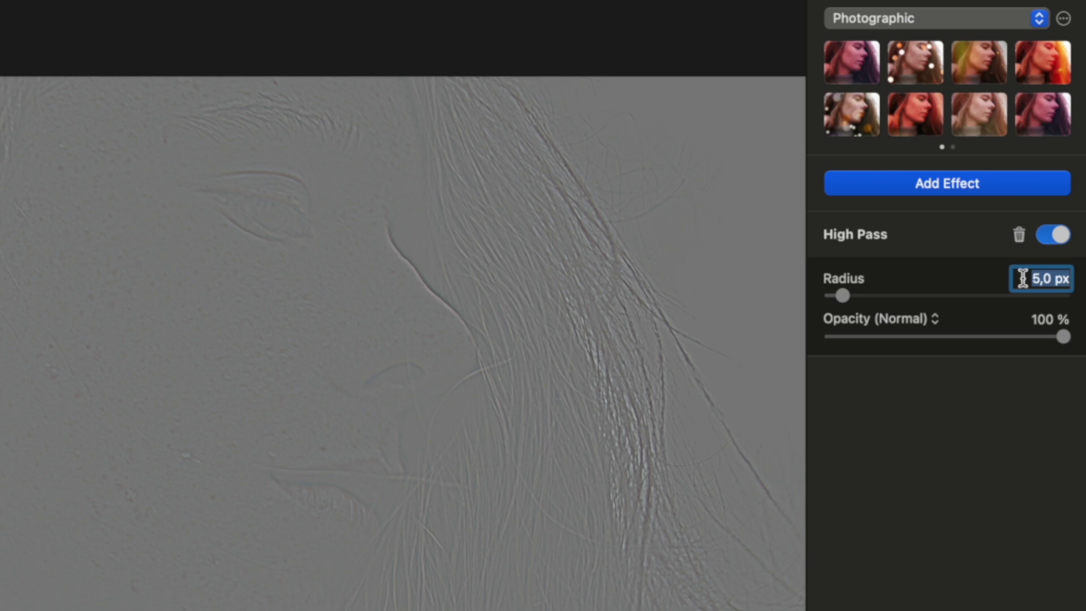
type("2,5")
key("Return")
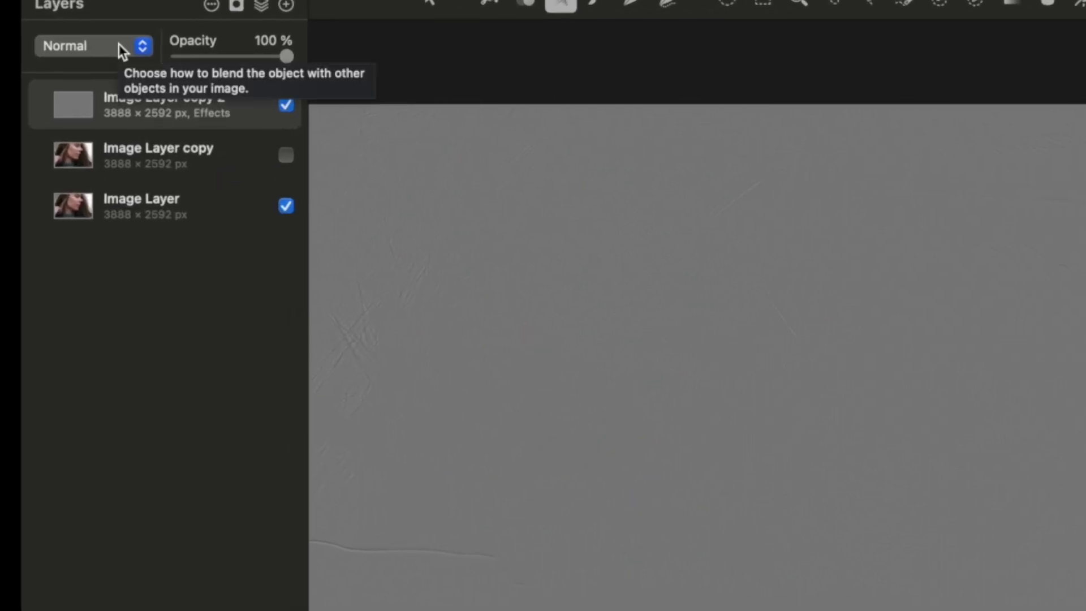
Set Image Layer copy 2 to Linear Light blending and make Image Layer copy visible again.
left_click(120, 50)
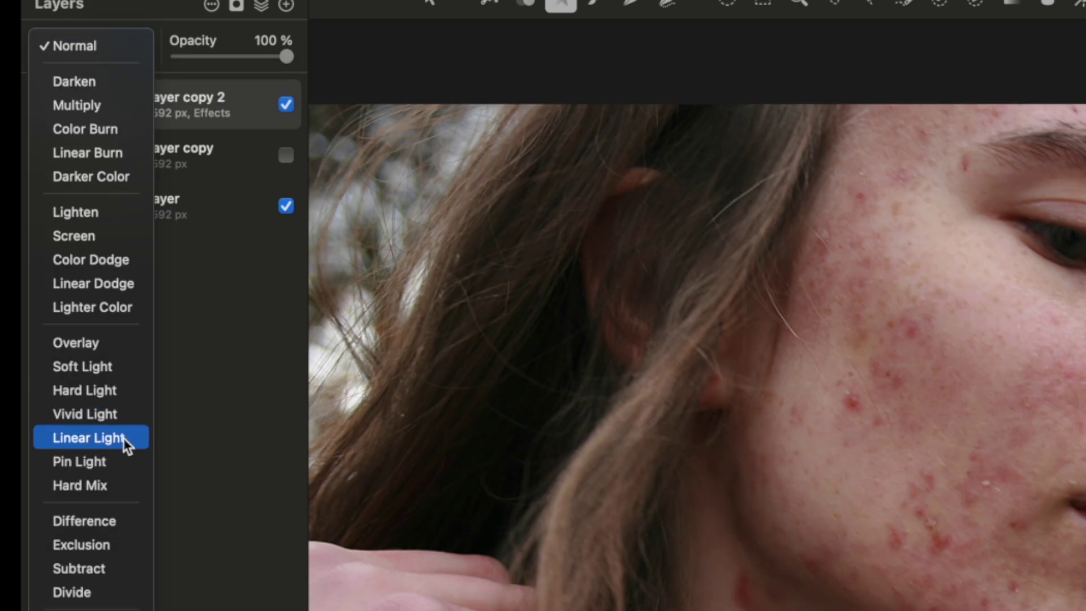
left_click(123, 438)
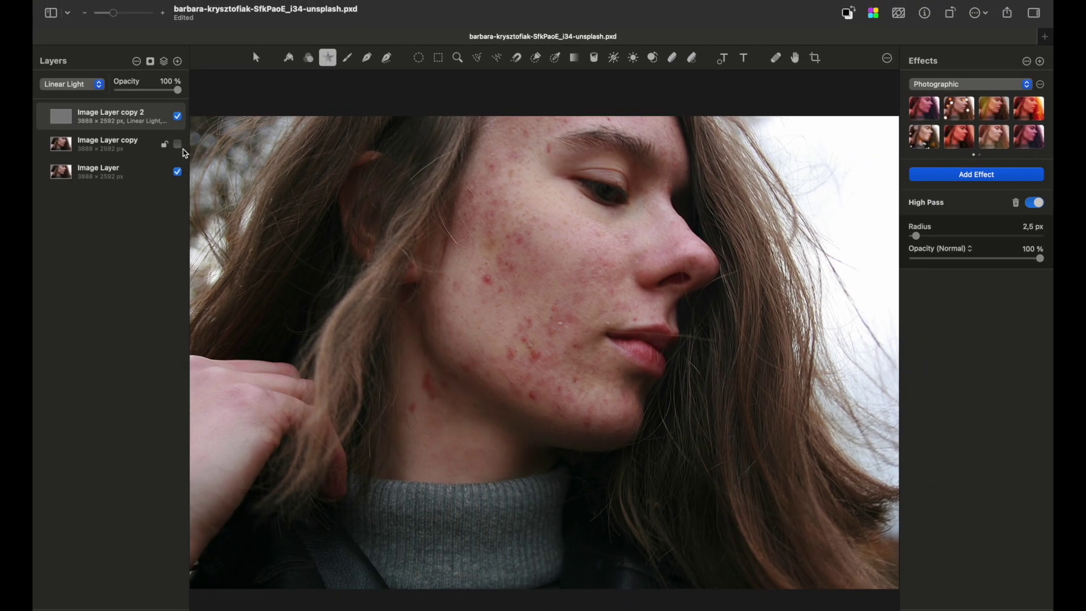
left_click(244, 151)
Apply a Gaussian blur with a 15 px radius to Image Layer copy.
left_click(136, 154)
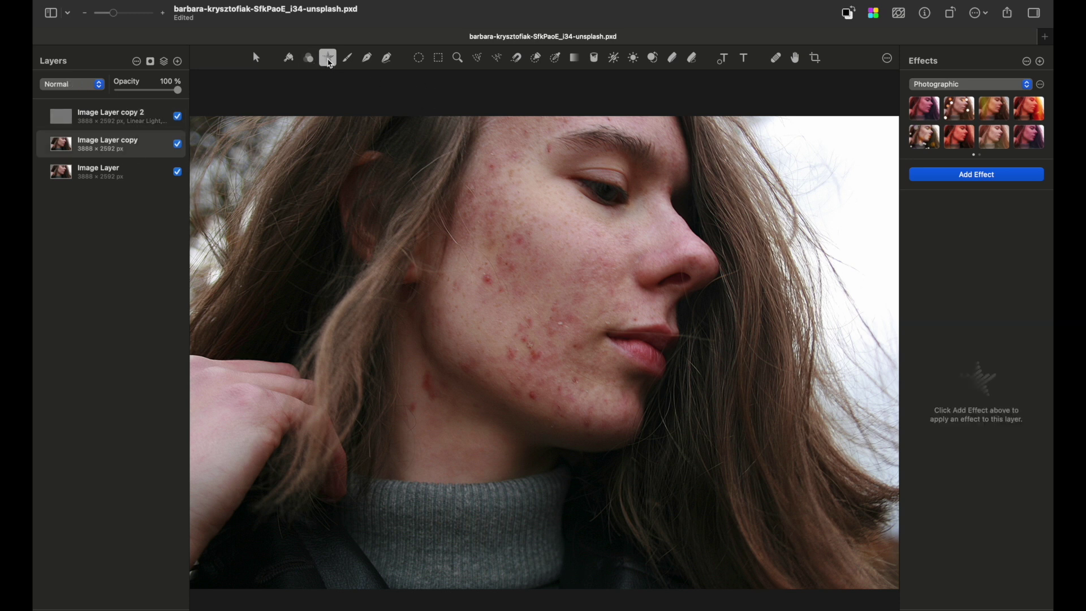
left_click(970, 174)
left_click(920, 203)
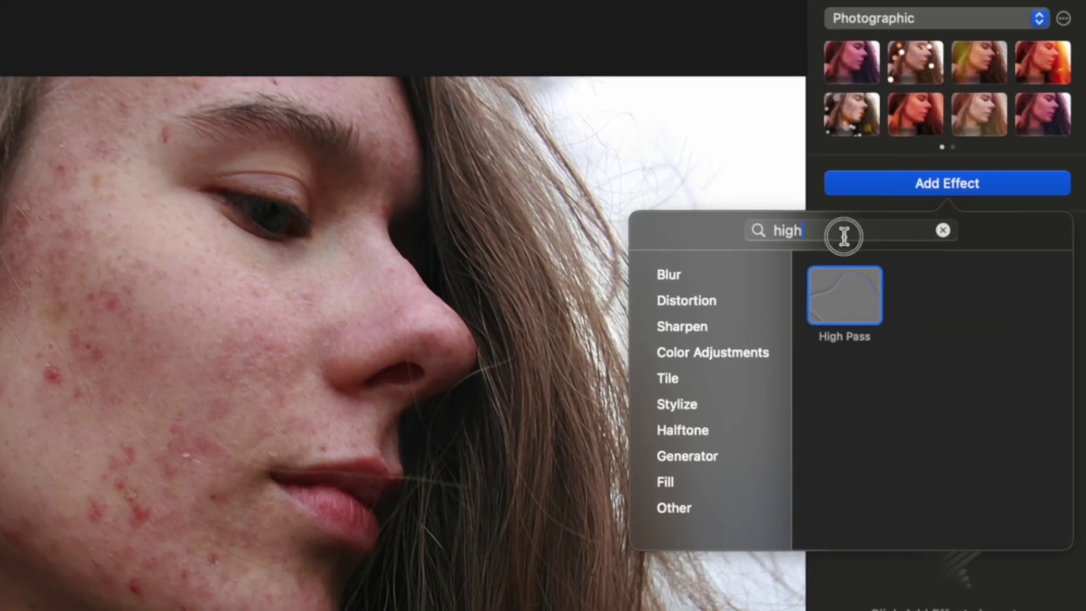
double_click(844, 236)
type("blur")
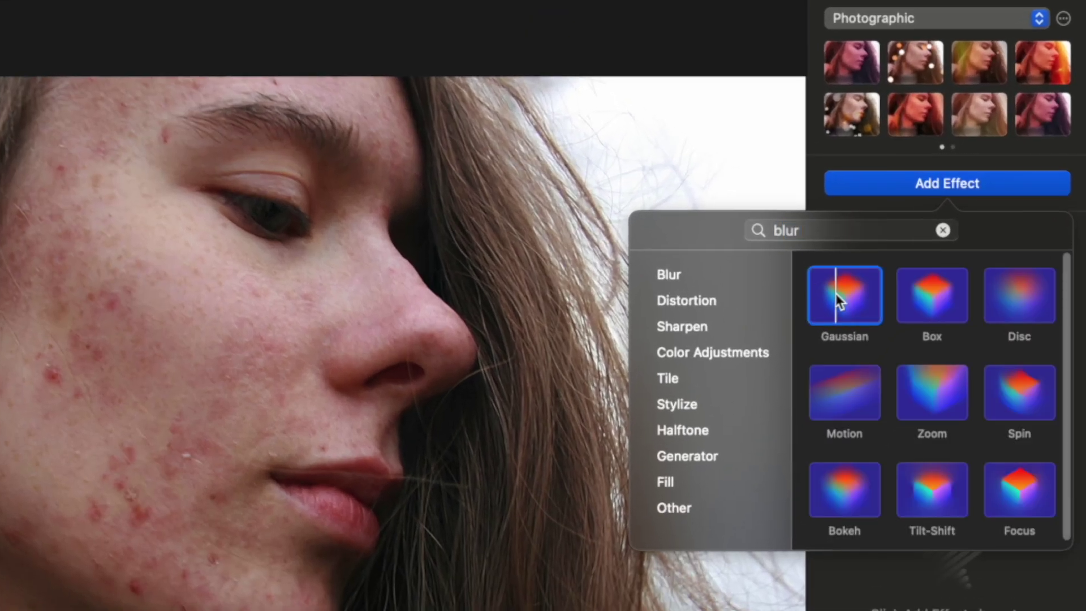
left_click(836, 293)
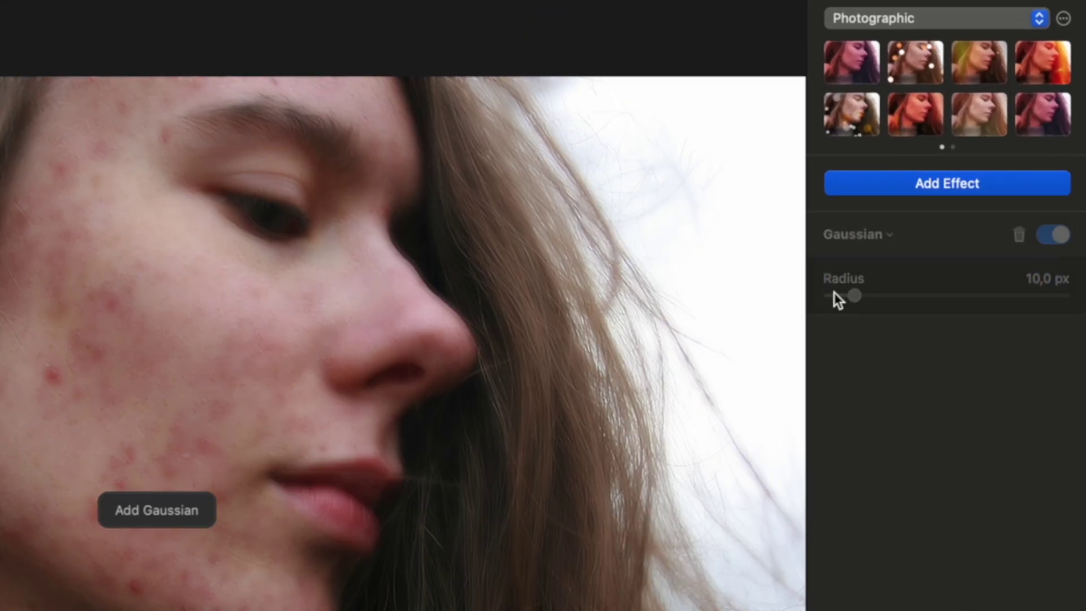
left_click(1028, 282)
type("1")
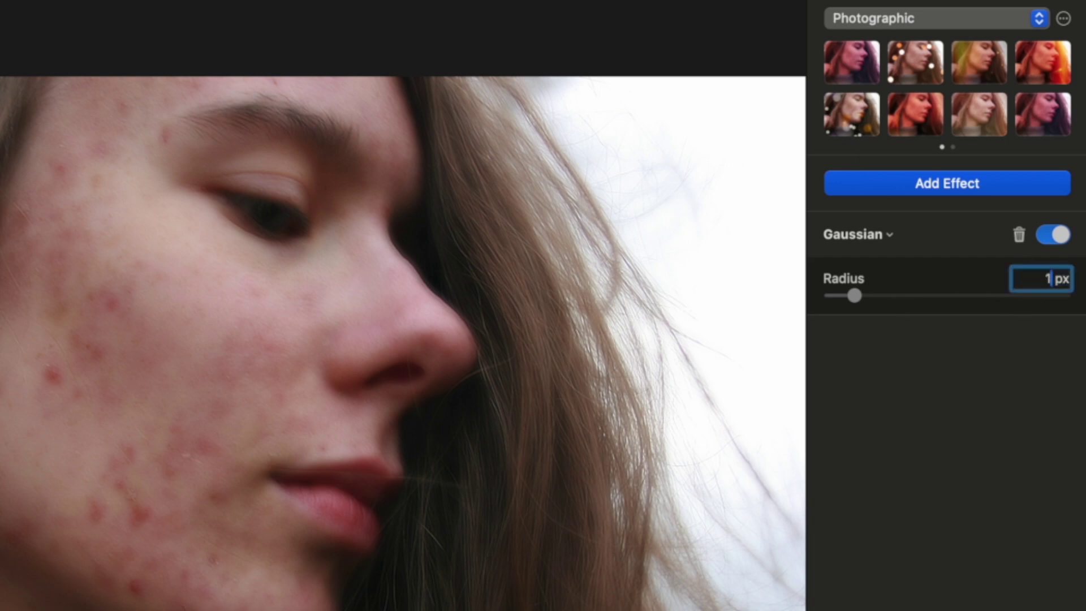
type("5")
key("Return")
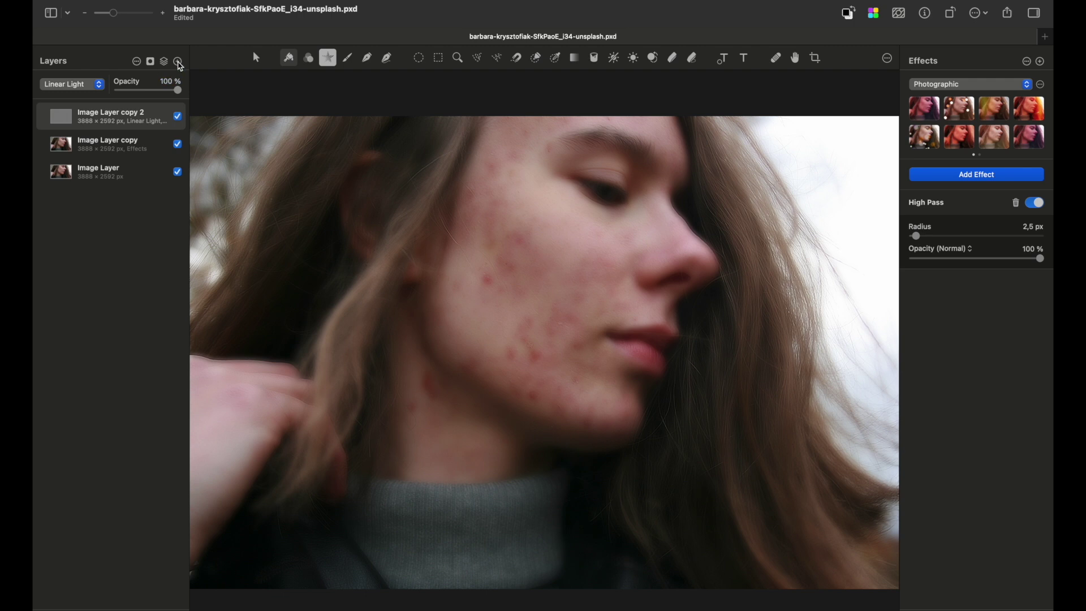
Add a new top layer filled with mid grey from the Grayscale Slider swatches.
left_click(178, 61)
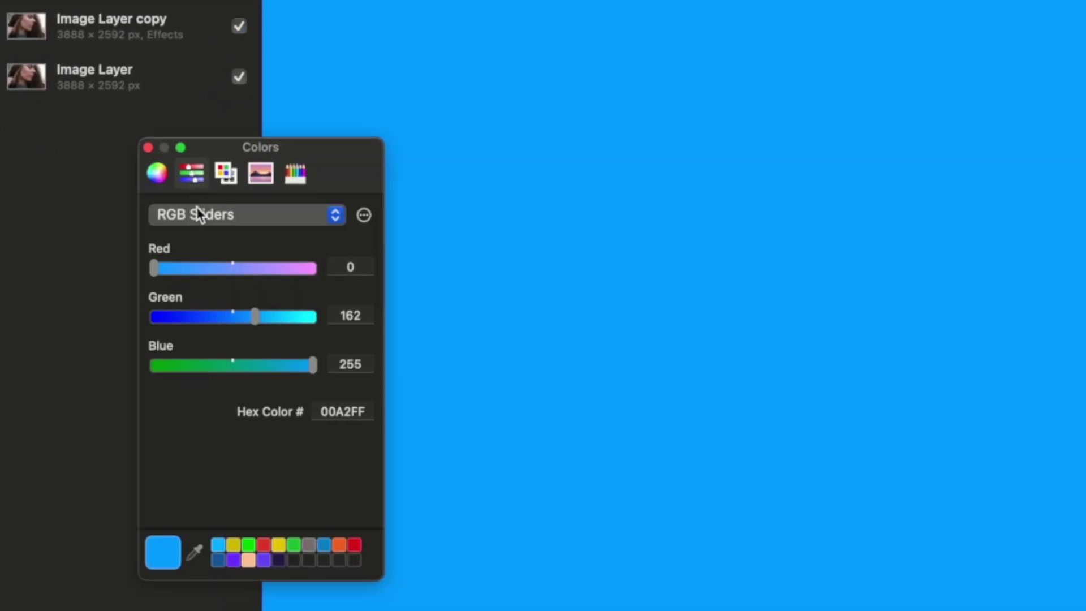
left_click(155, 272)
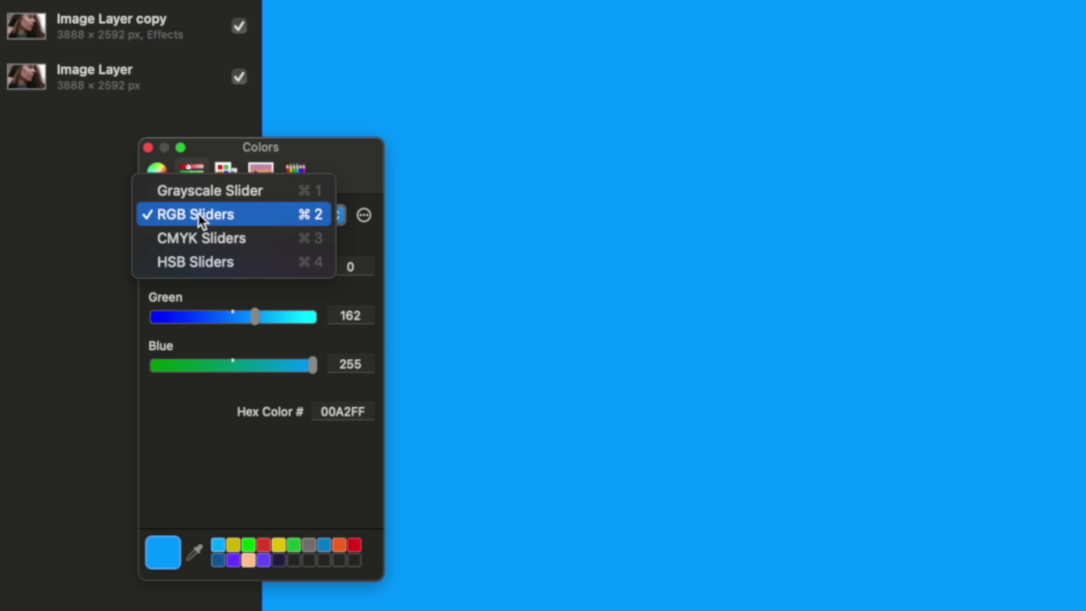
left_click(219, 192)
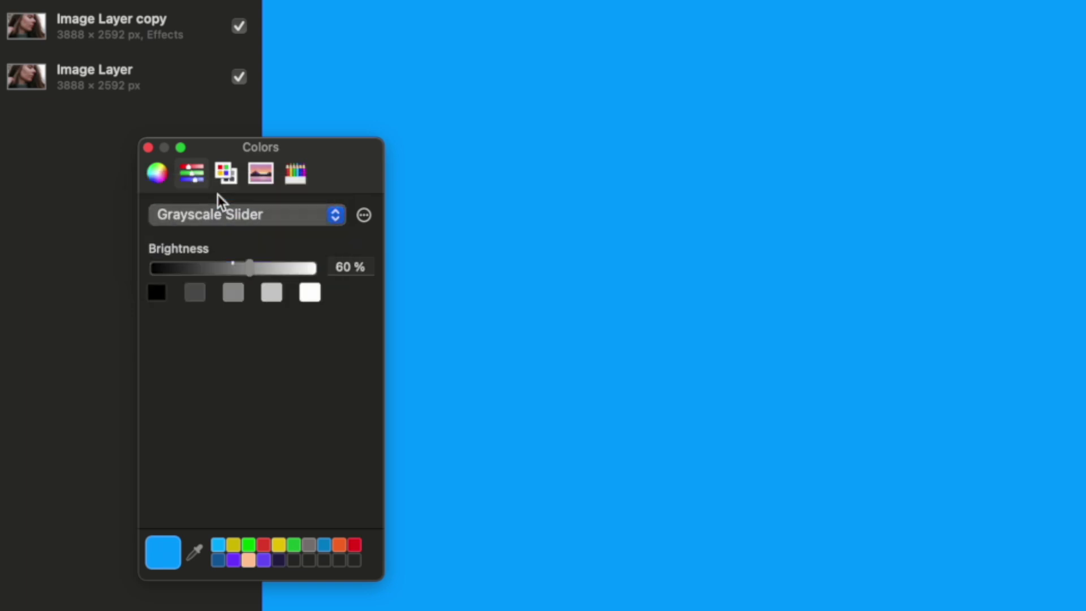
left_click(232, 296)
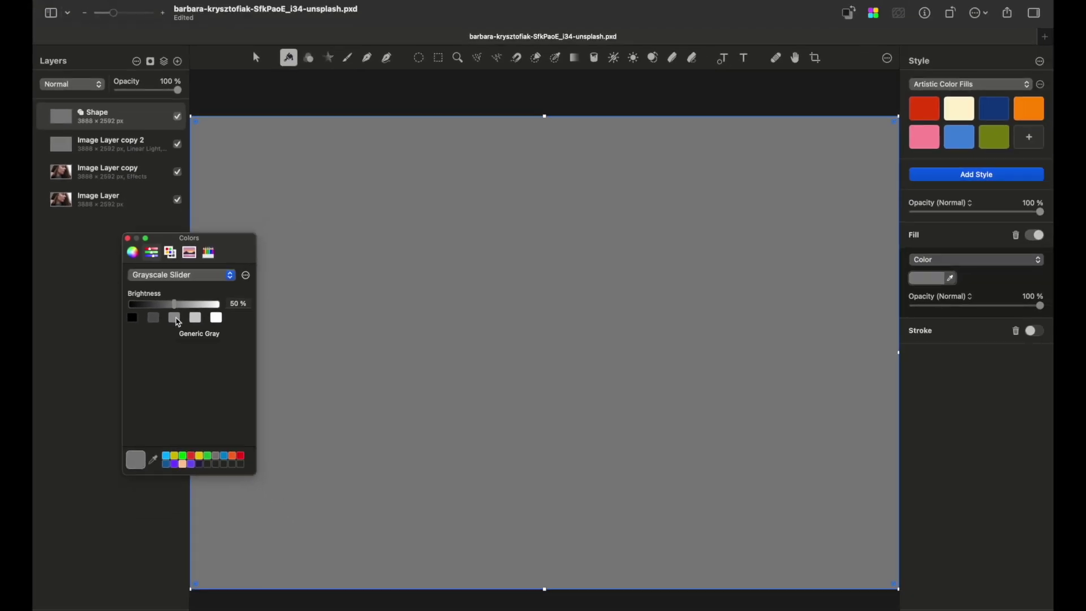
left_click(127, 239)
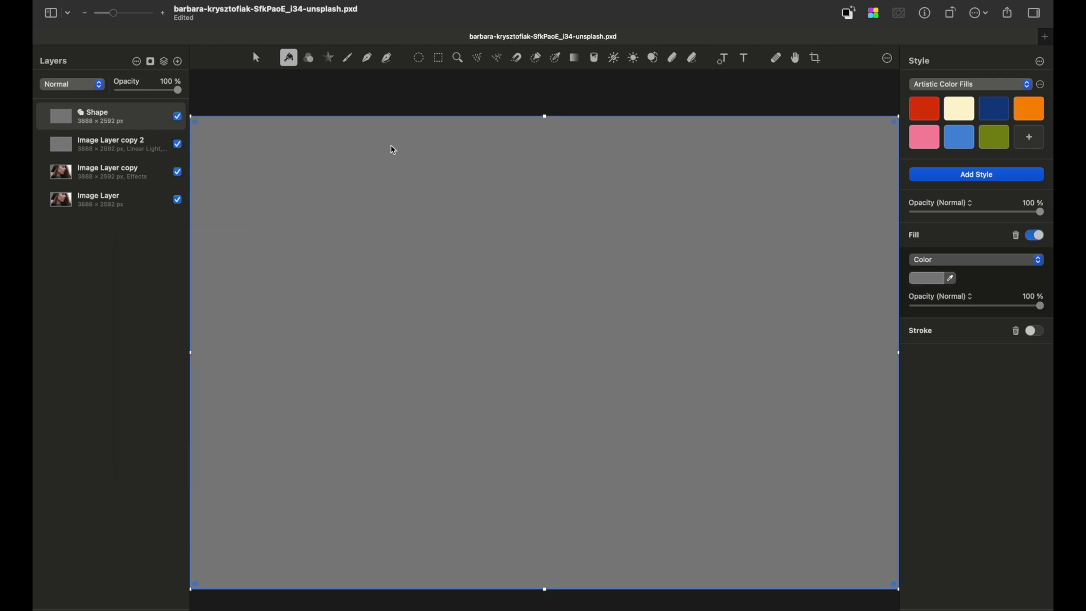
left_click(330, 58)
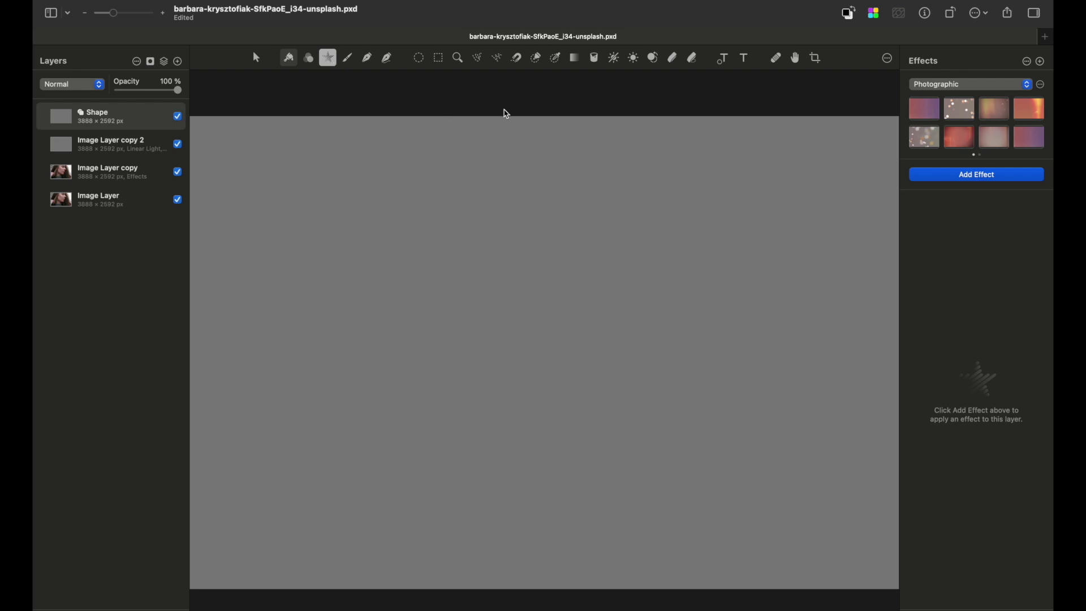
Add a Noise effect to the grey Shape layer.
left_click(1026, 173)
left_click(915, 199)
type("n")
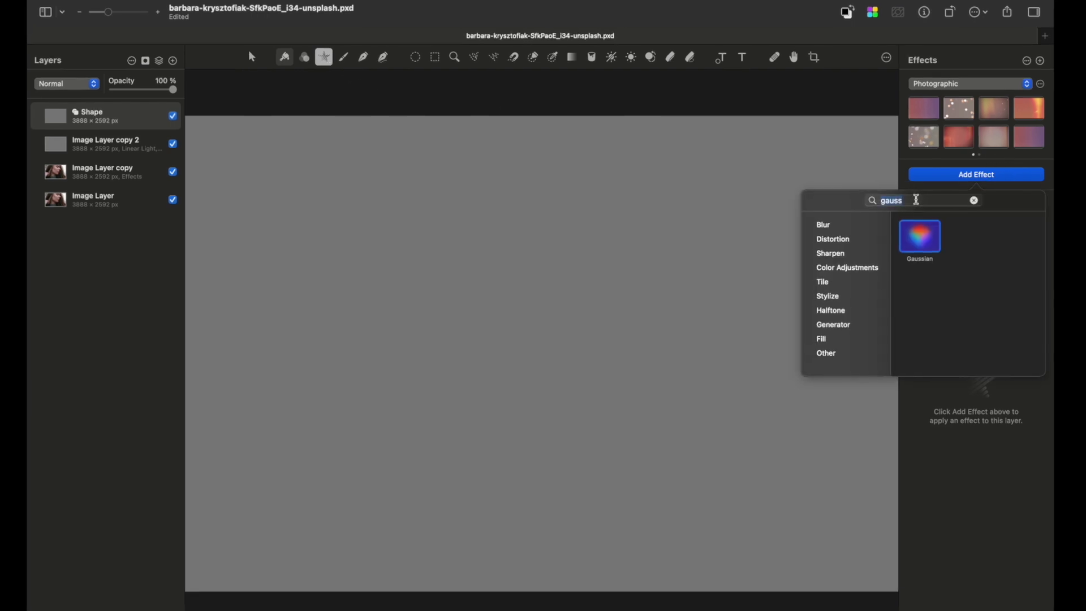
type("oise")
left_click(852, 280)
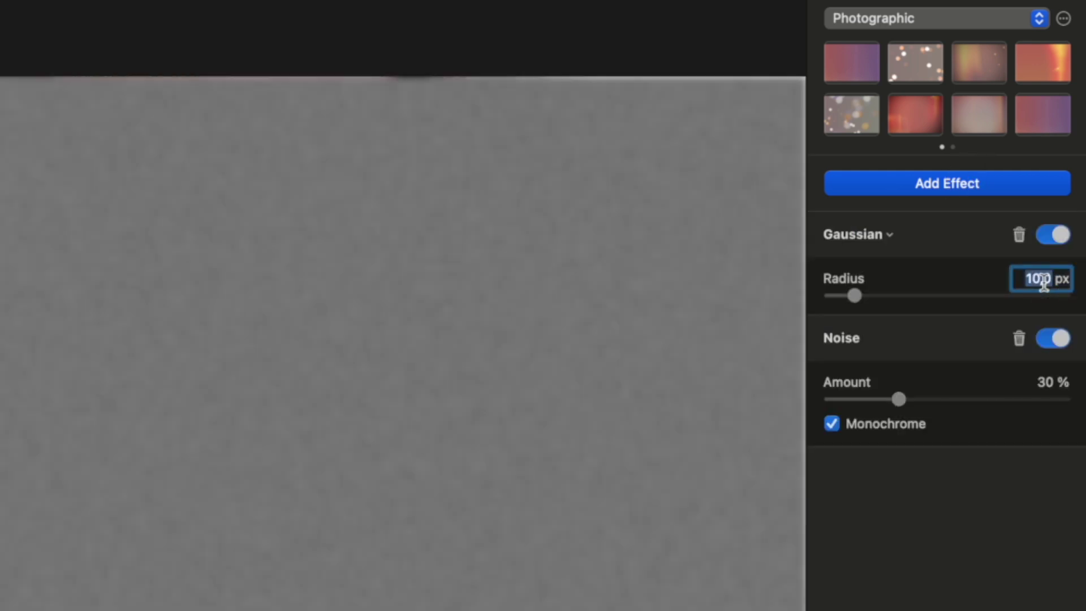
Set the Gaussian blur radius to 8 px and keep it stacked above Noise.
type("8")
key("Return")
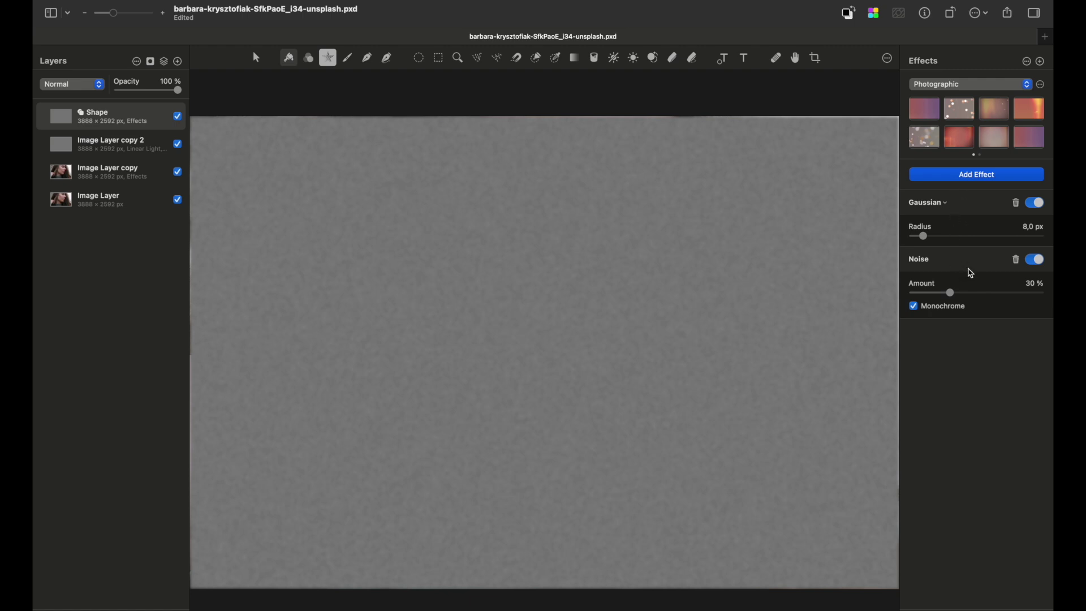
left_click_drag(972, 277, 990, 204)
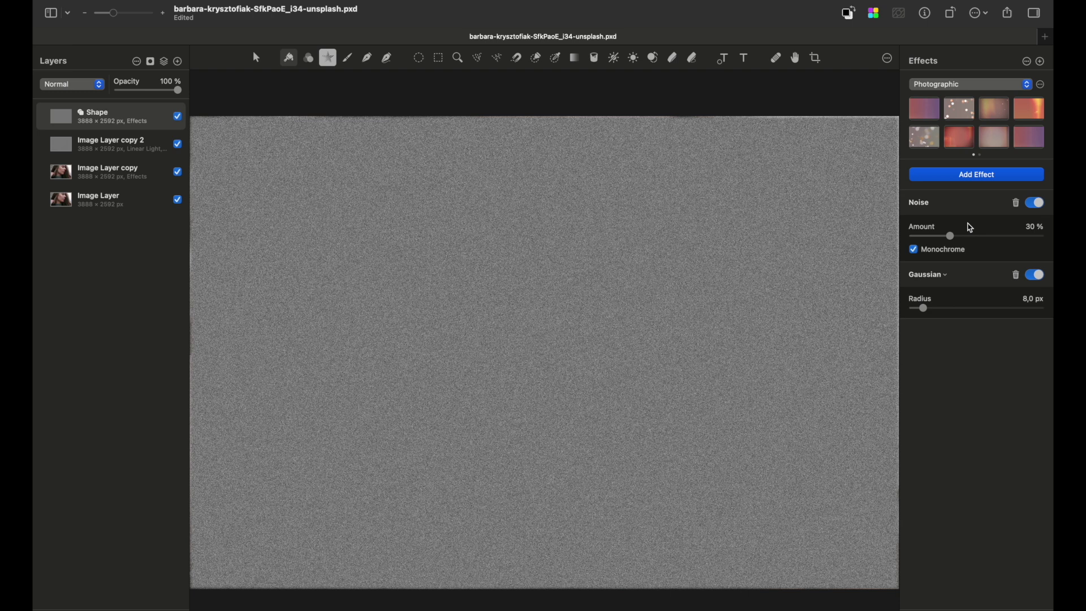
left_click_drag(972, 210, 972, 283)
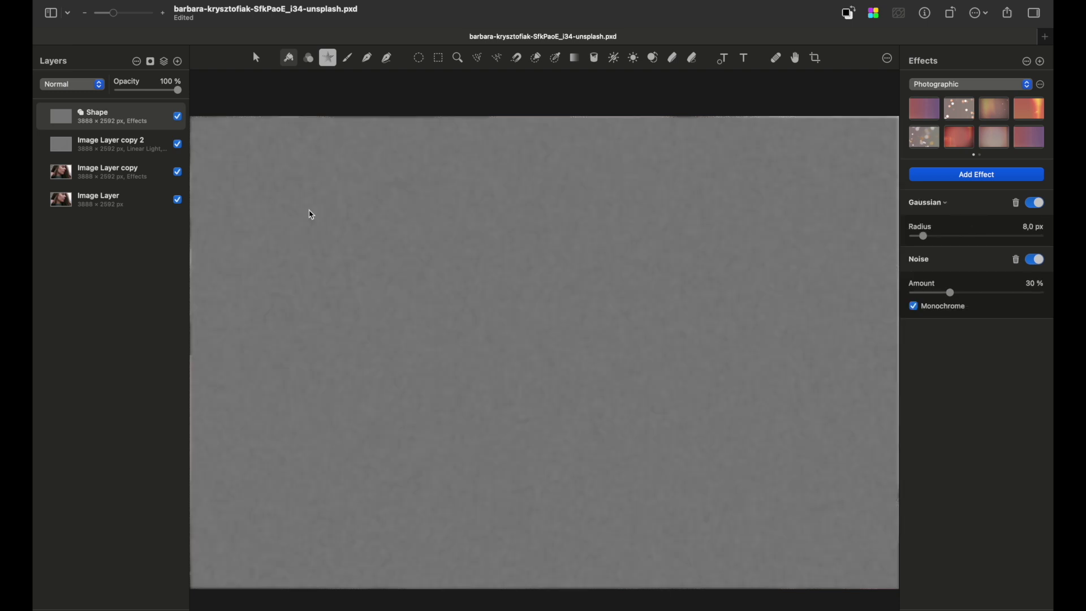
Blend the Shape layer as Overlay and group it with both Image Layer copies.
left_click(96, 91)
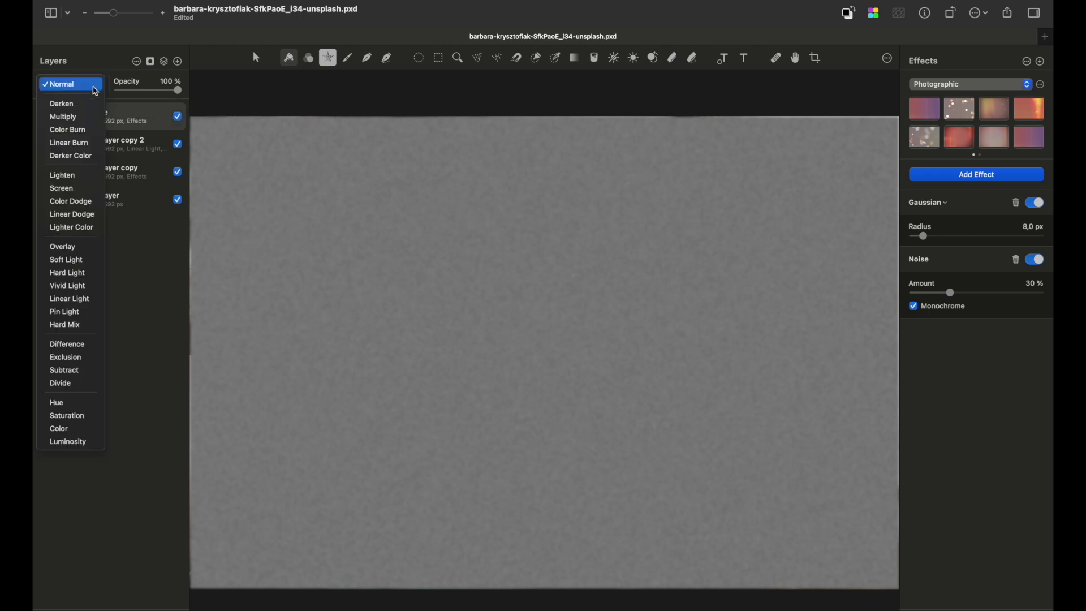
key("o")
key("Return")
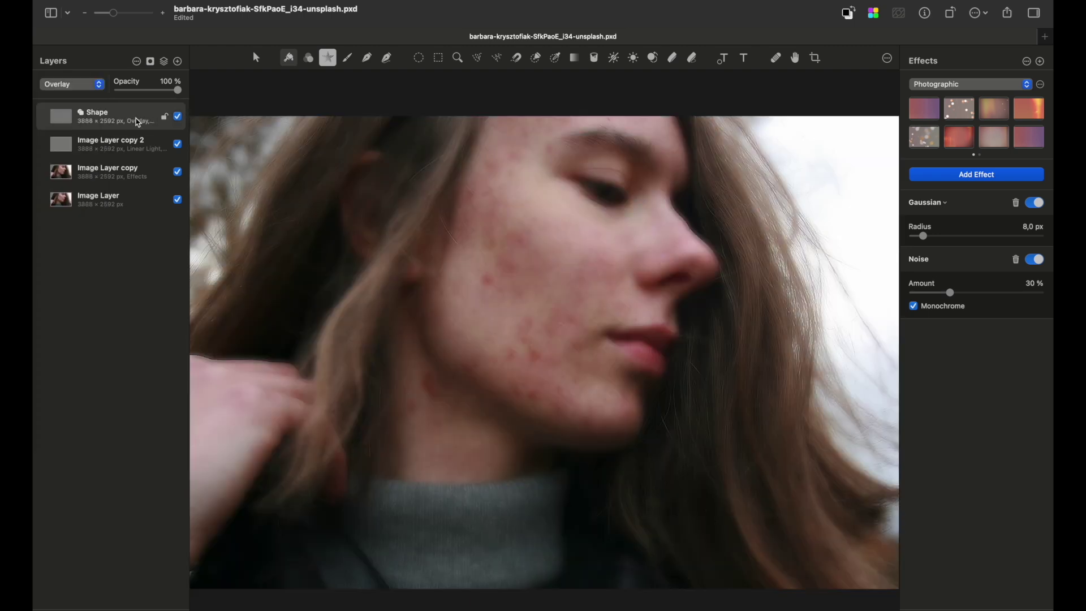
left_click(123, 174, "shift")
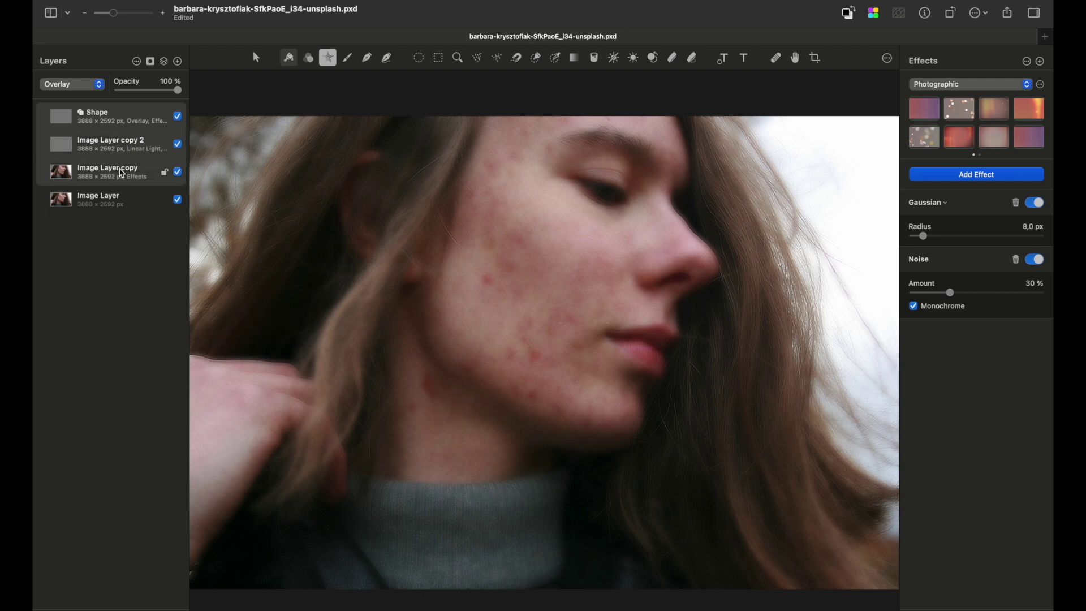
key("super+g")
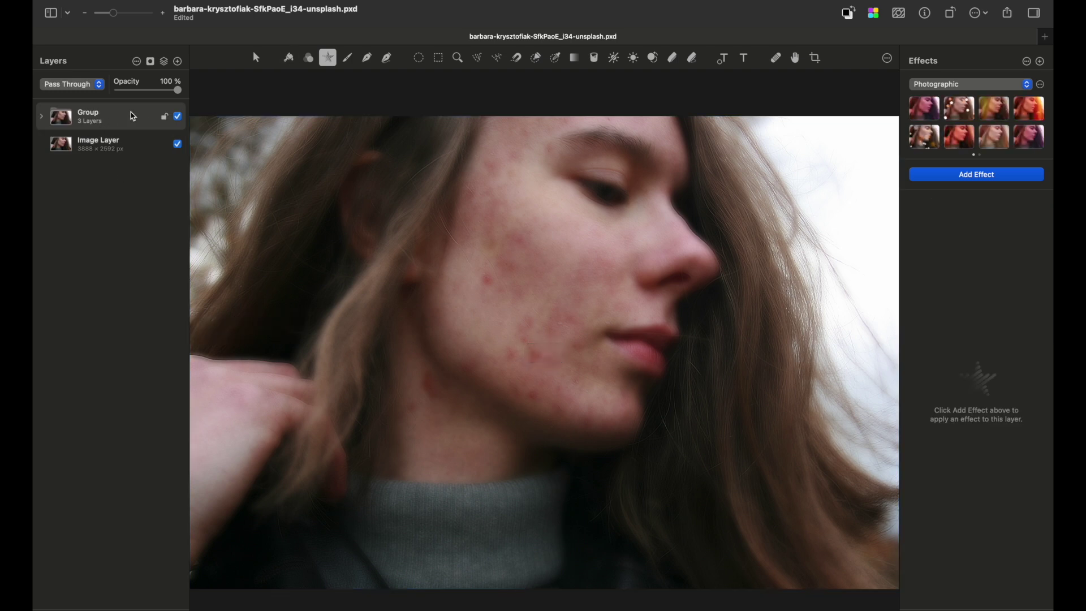
Add a Hide All mask to the Group so the retouching is concealed.
key("v")
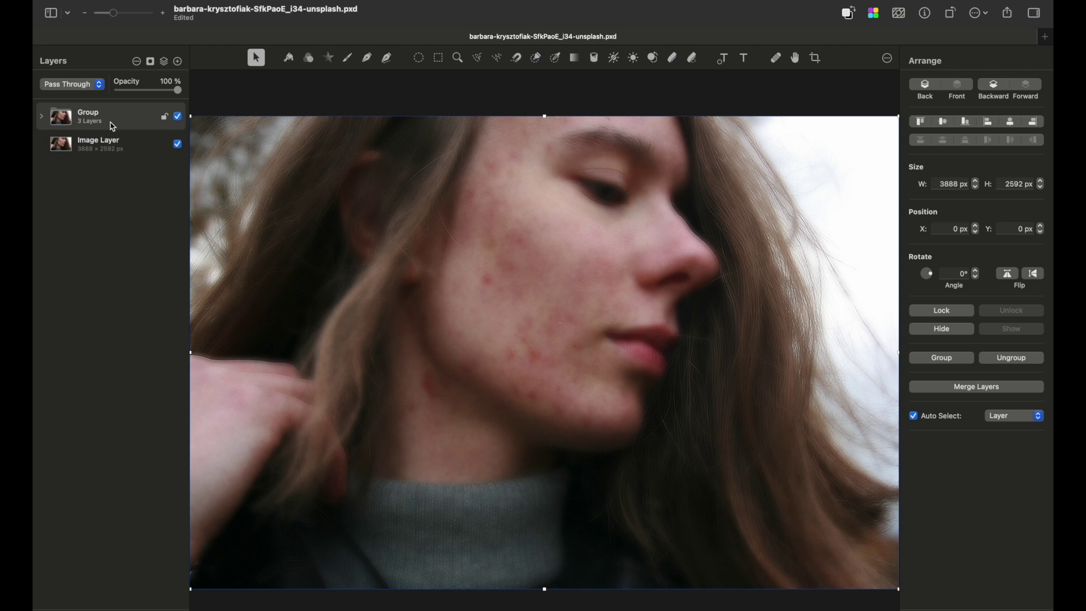
right_click(113, 126)
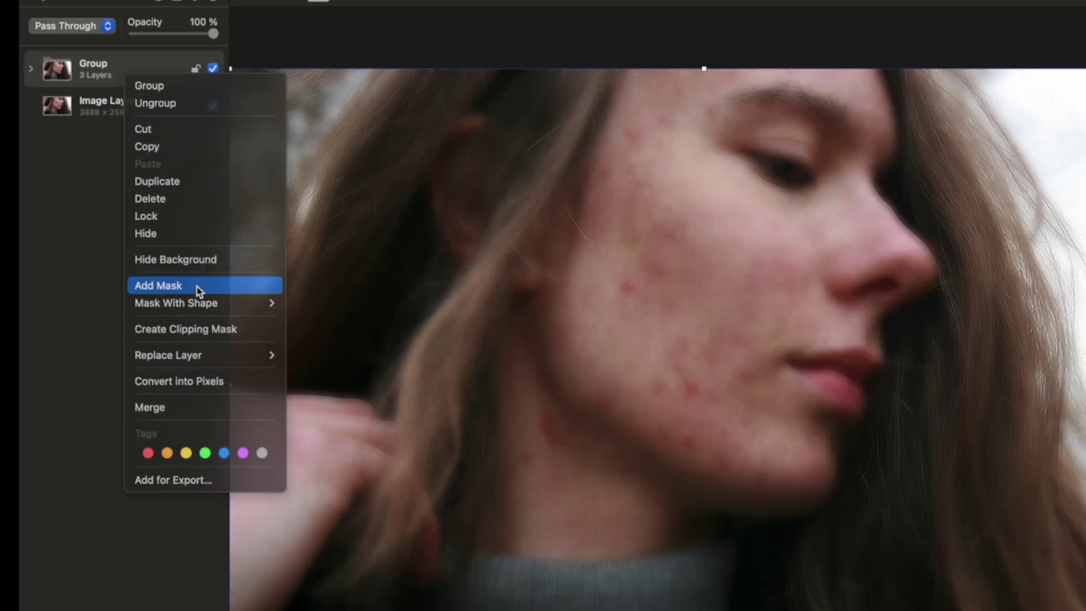
left_click(242, 297)
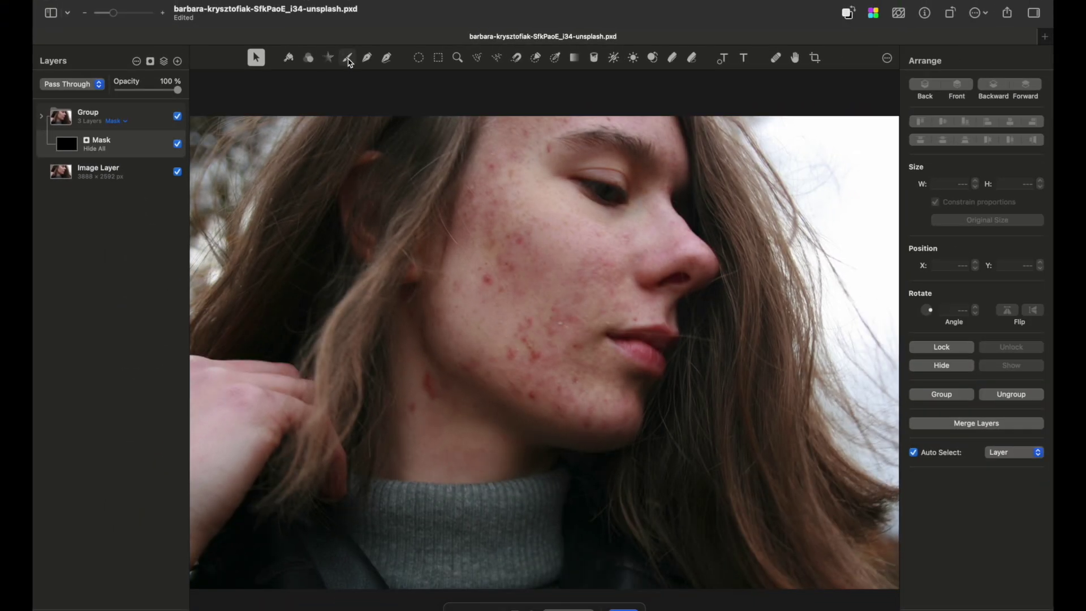
left_click(347, 59)
Paint the mask in over the cheek with a light brush, shrinking the brush to 259 px.
left_click(1013, 132)
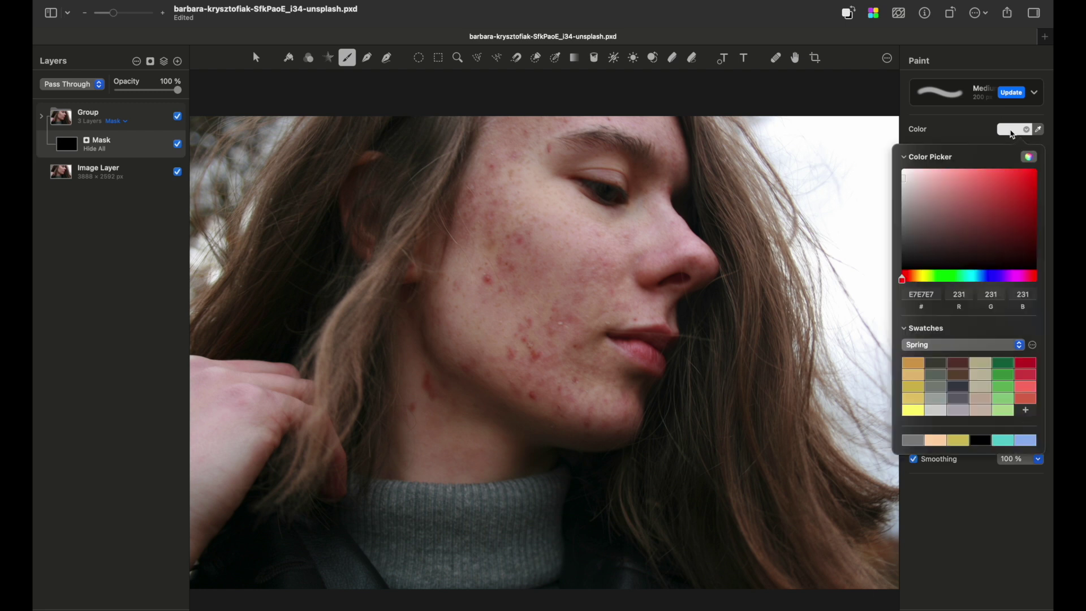
left_click(1013, 132)
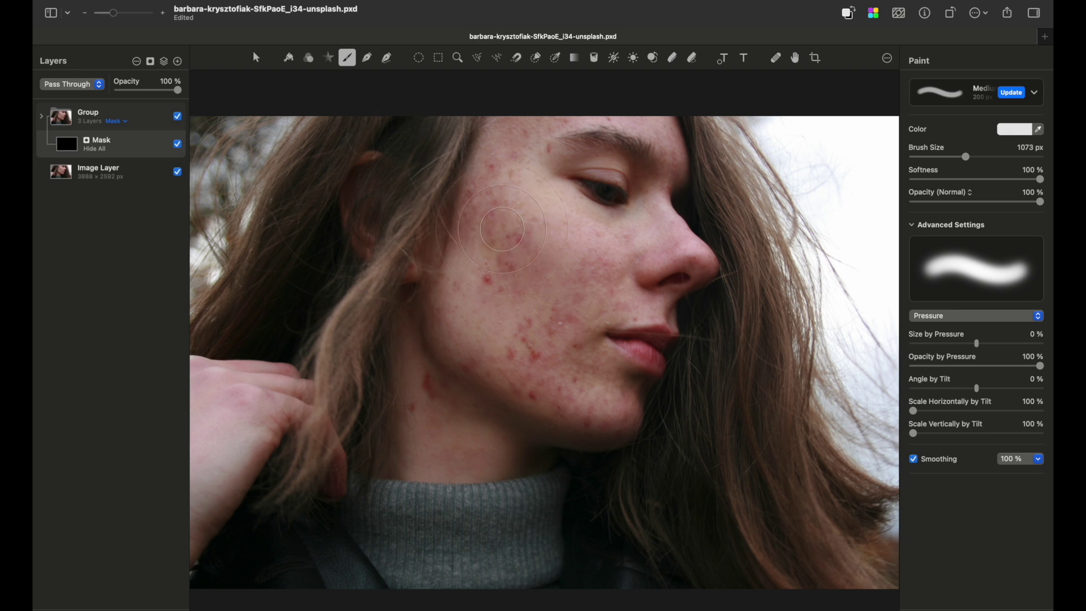
left_click(502, 229)
key("bracketleft")
key("bracketleft")
key("bracketleft")
key("bracketleft")
left_click(41, 116)
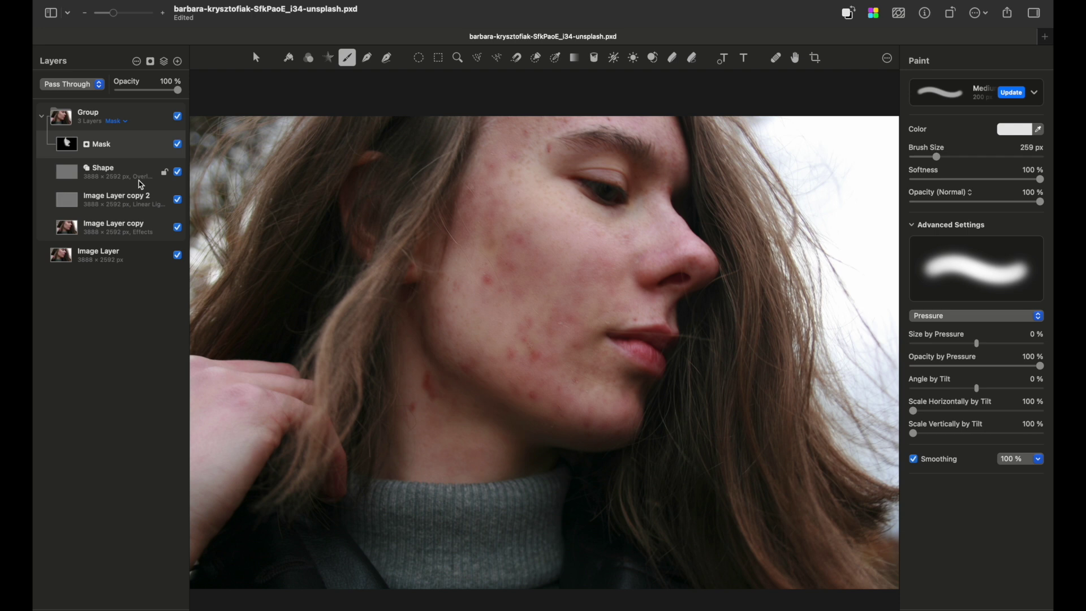
Raise Image Layer copy's Gaussian blur radius to about 48.8 px, then reselect the group mask.
key("e")
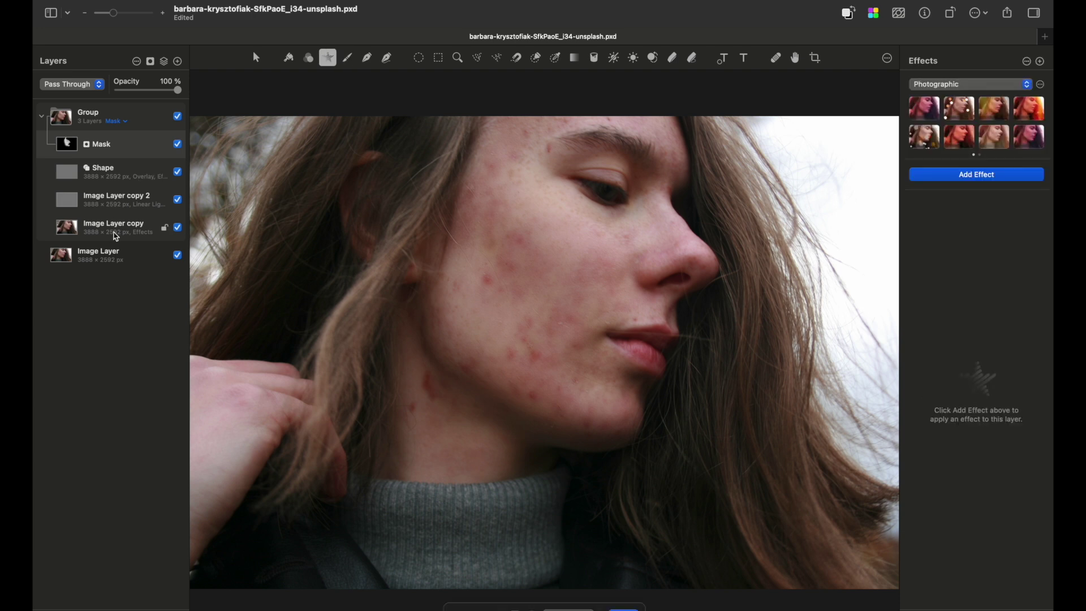
left_click(116, 236)
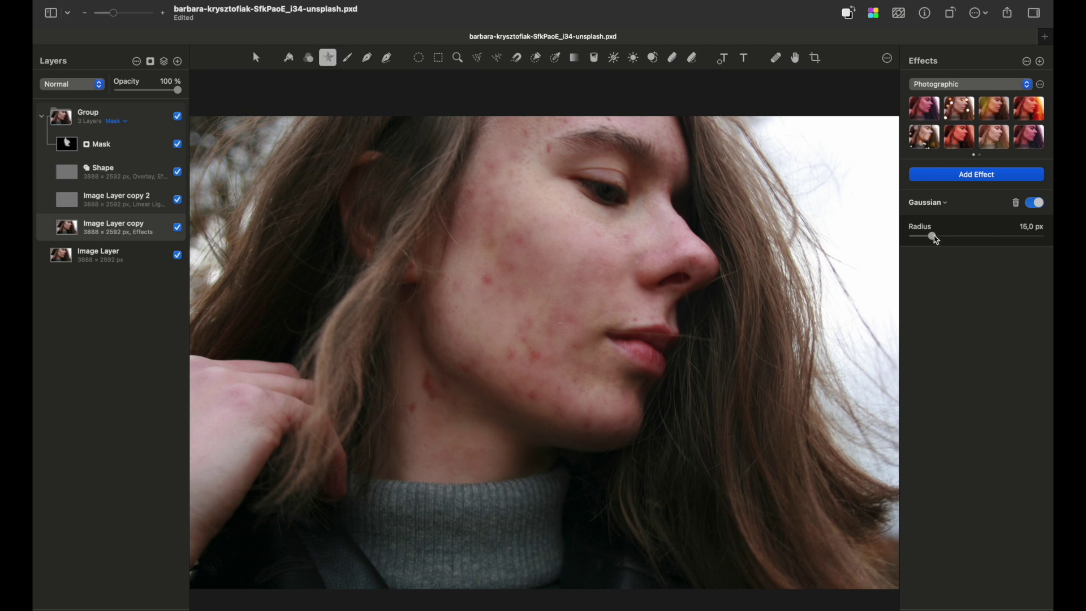
left_click_drag(936, 240, 1021, 235)
left_click(72, 146)
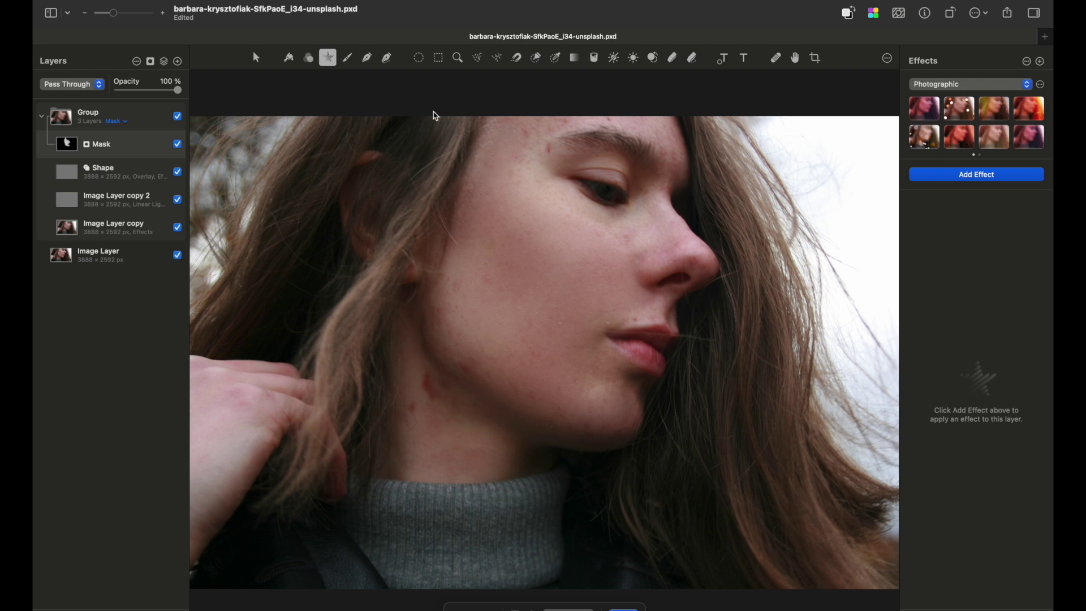
Return to painting on the mask with the brush opacity lowered to 39%.
left_click(347, 58)
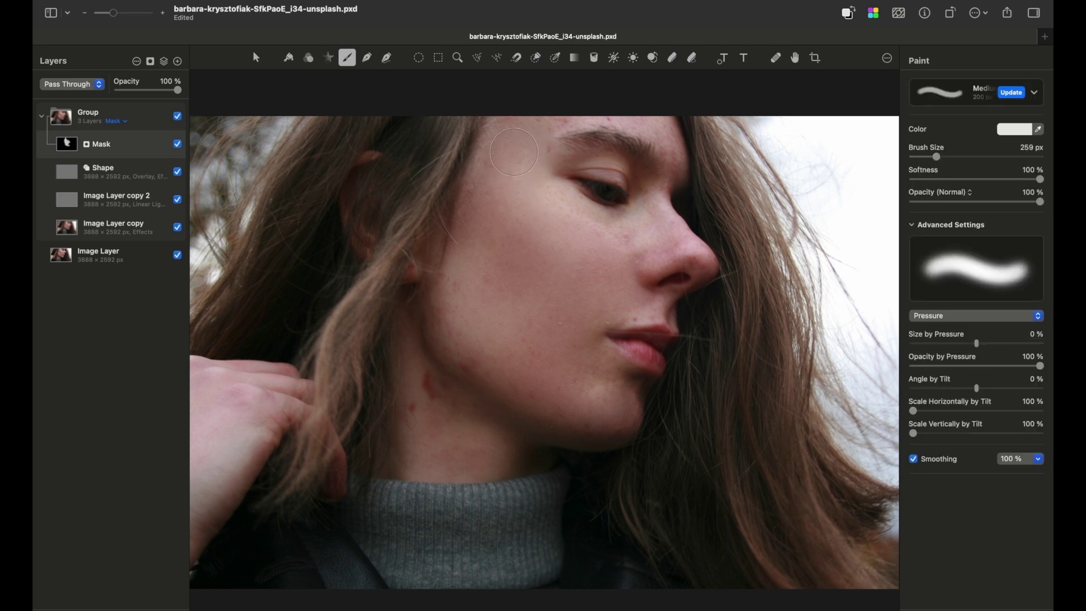
key("6")
key("8")
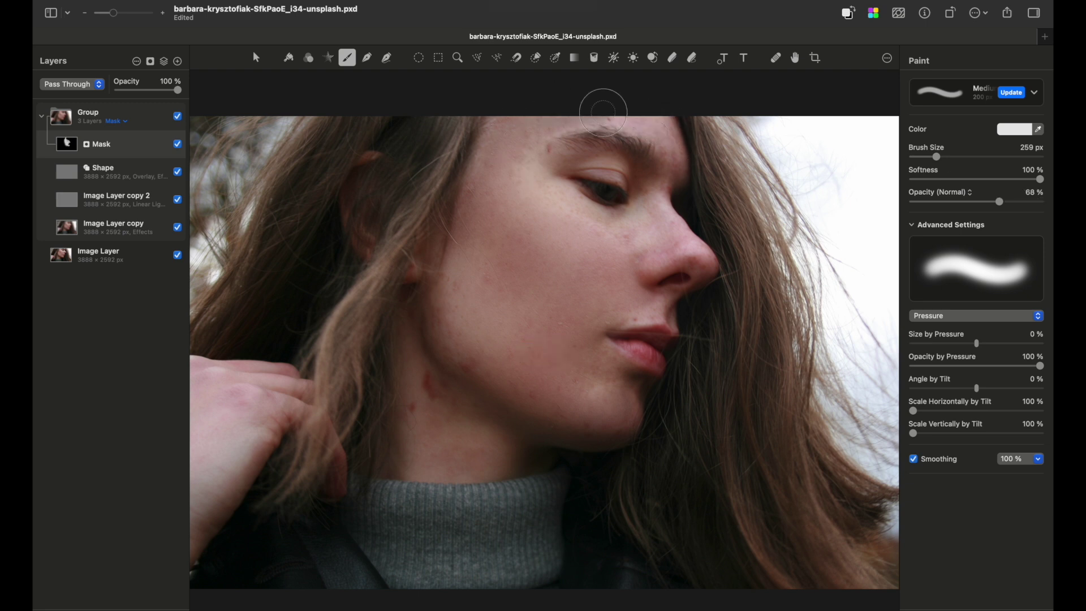
key("3")
key("9")
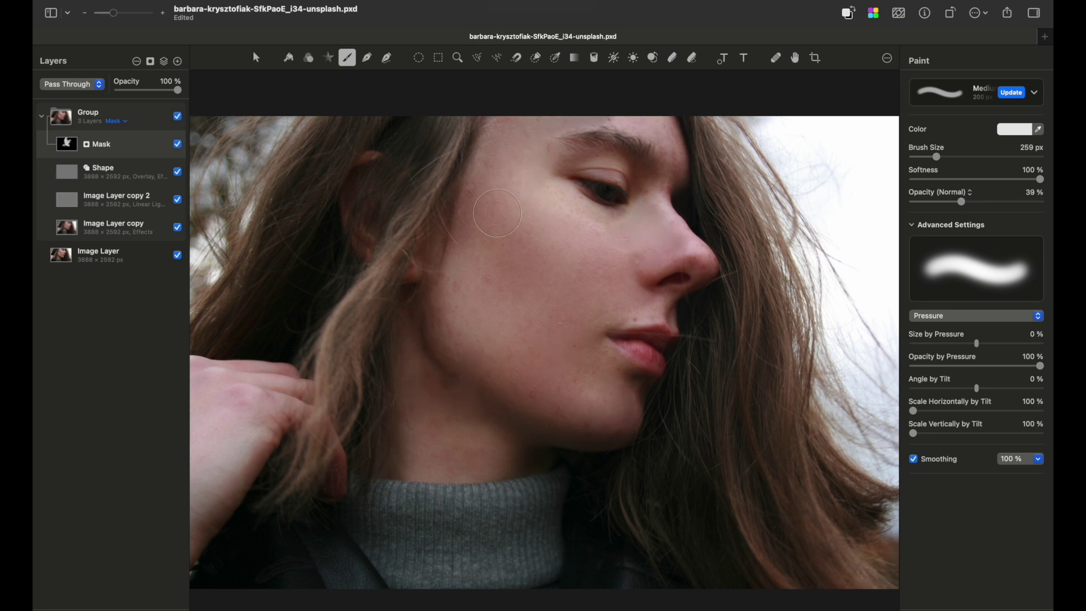
Toggle the retouch group's visibility off and on to compare with the original.
left_click(41, 116)
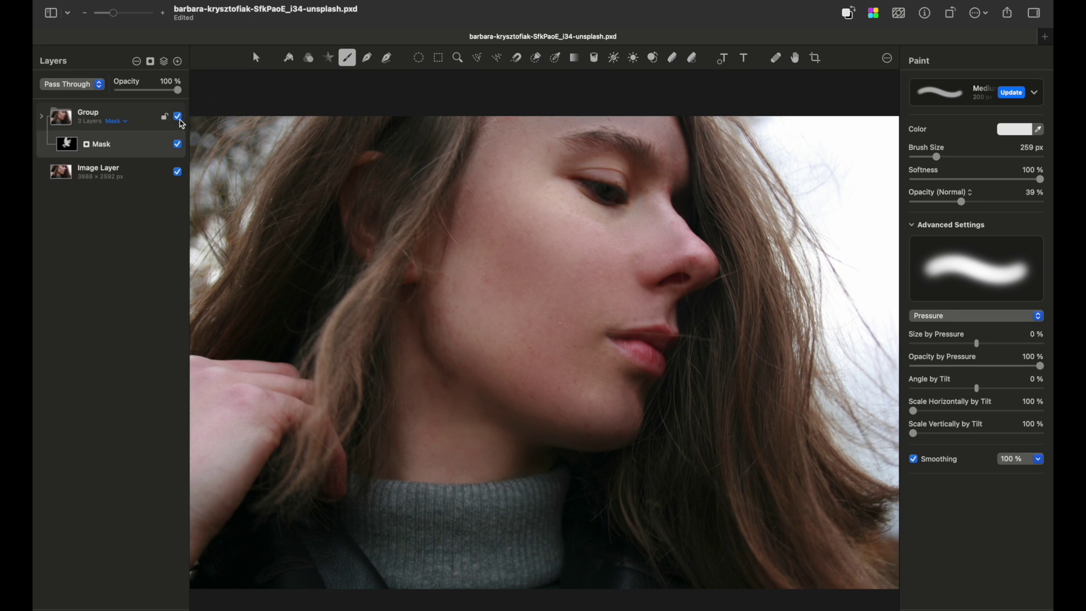
left_click(179, 117)
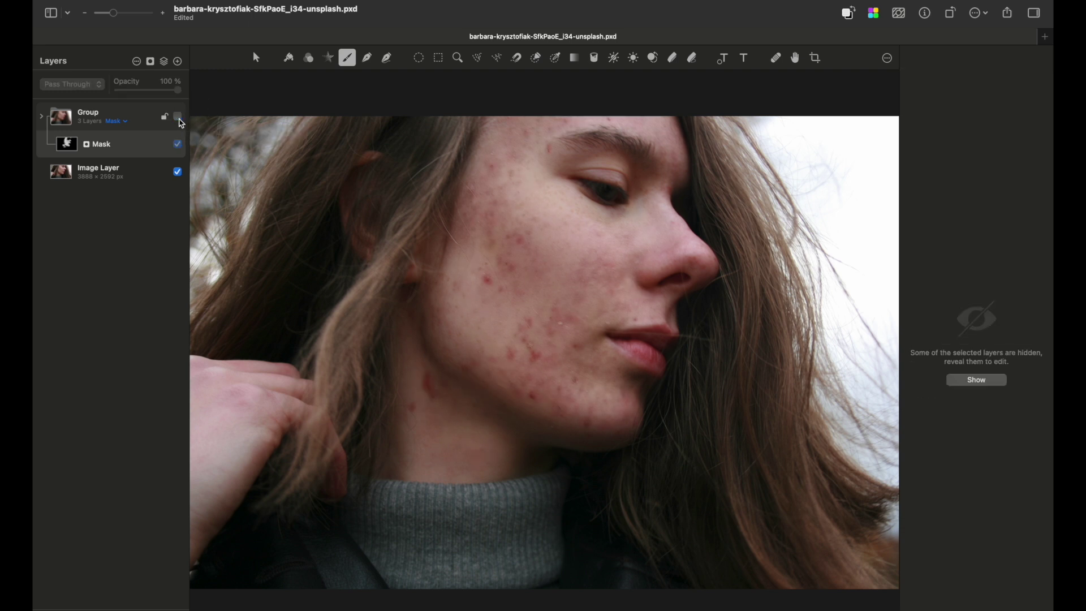
left_click(179, 118)
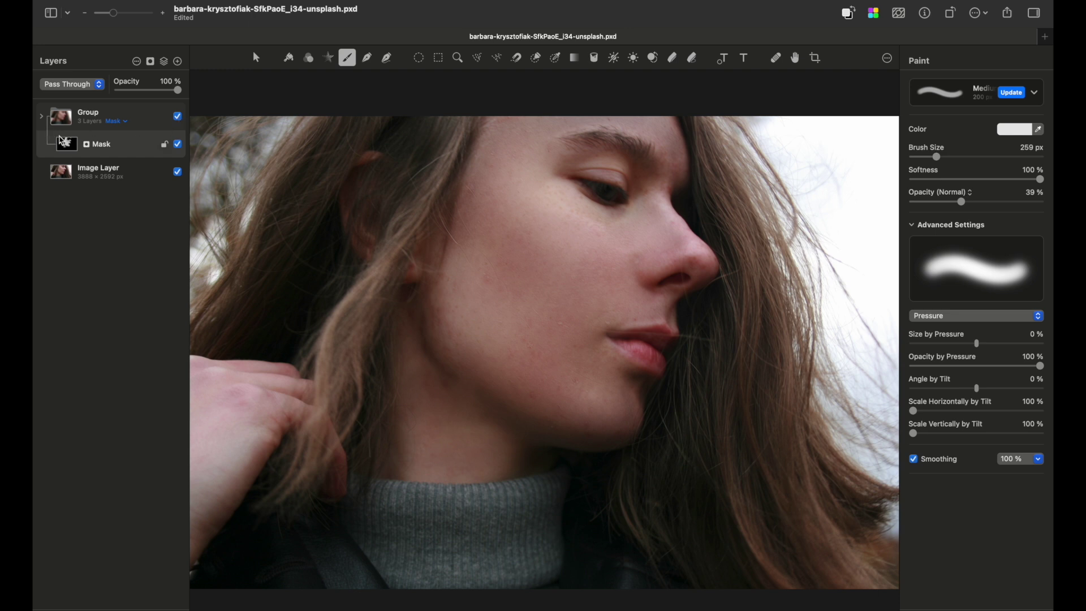
left_click(43, 119)
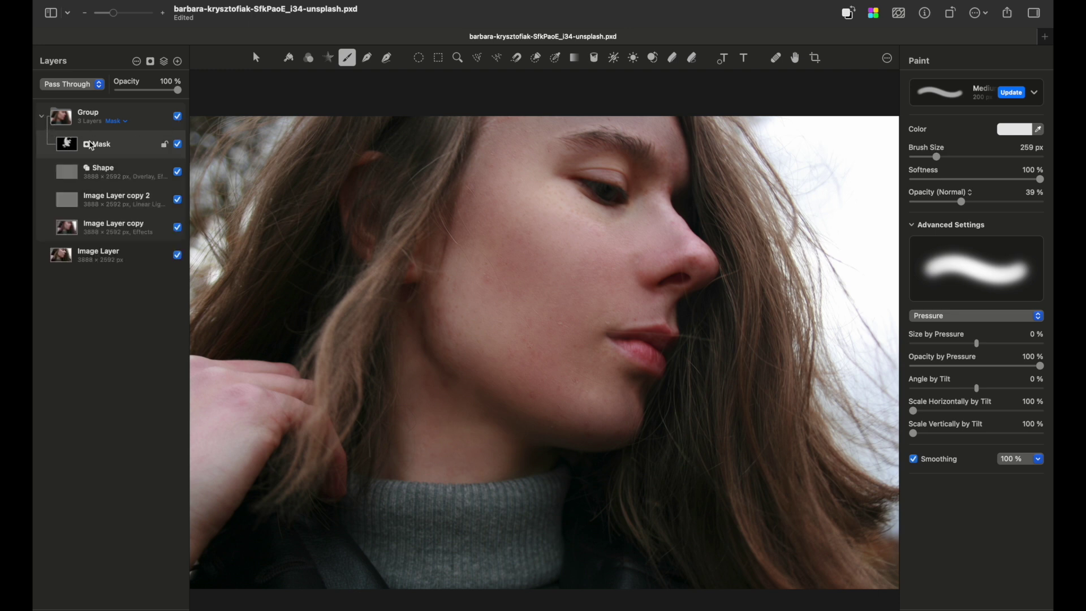
Temporarily fill the Shape noise layer red, then purple-blue, to preview its coverage.
left_click(125, 174)
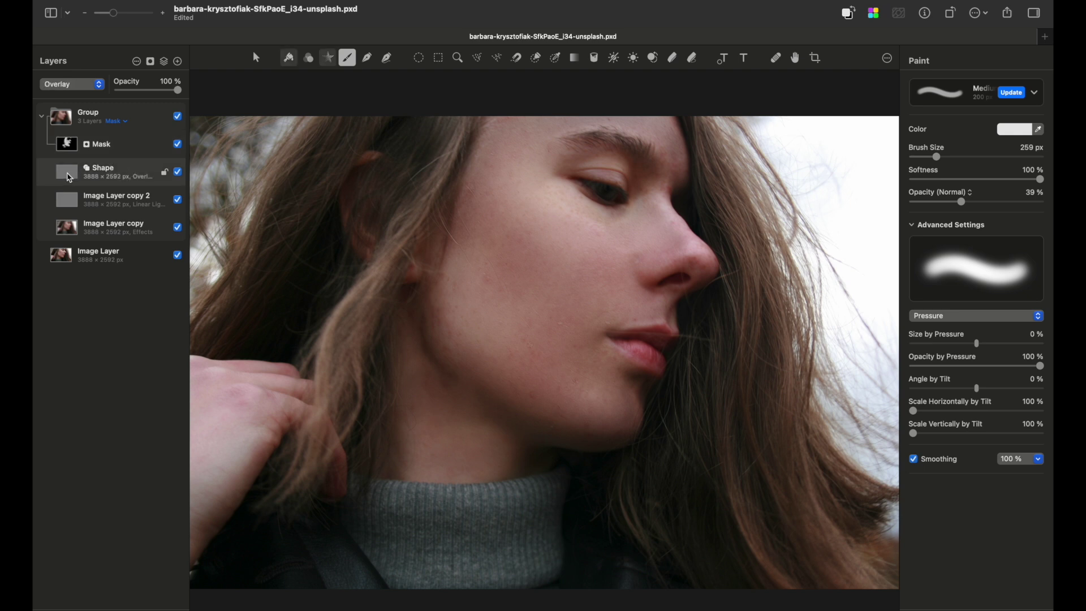
left_click(328, 58)
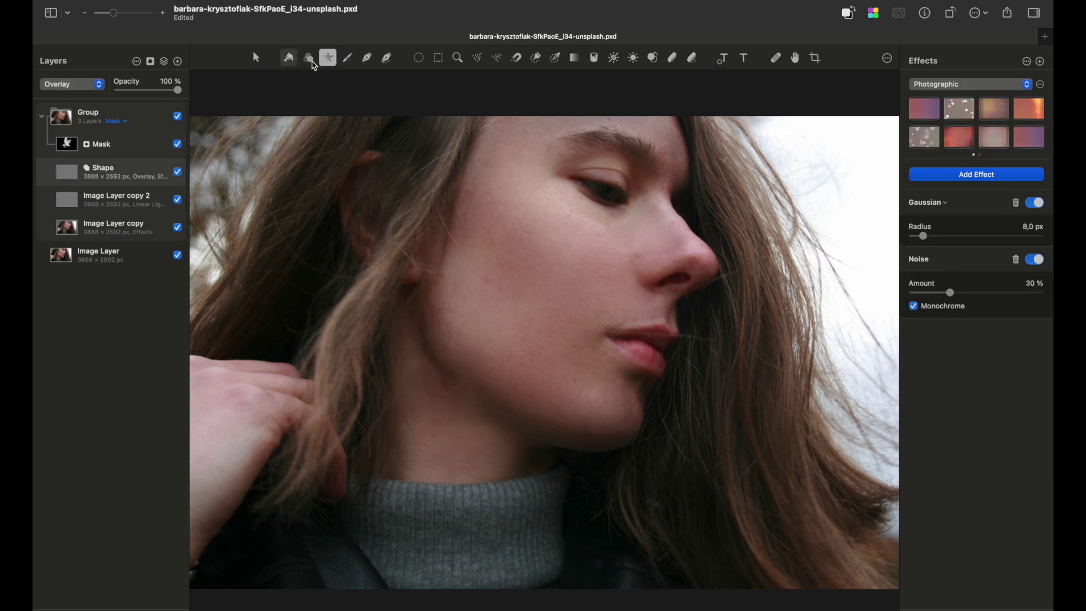
left_click(289, 58)
left_click(932, 283)
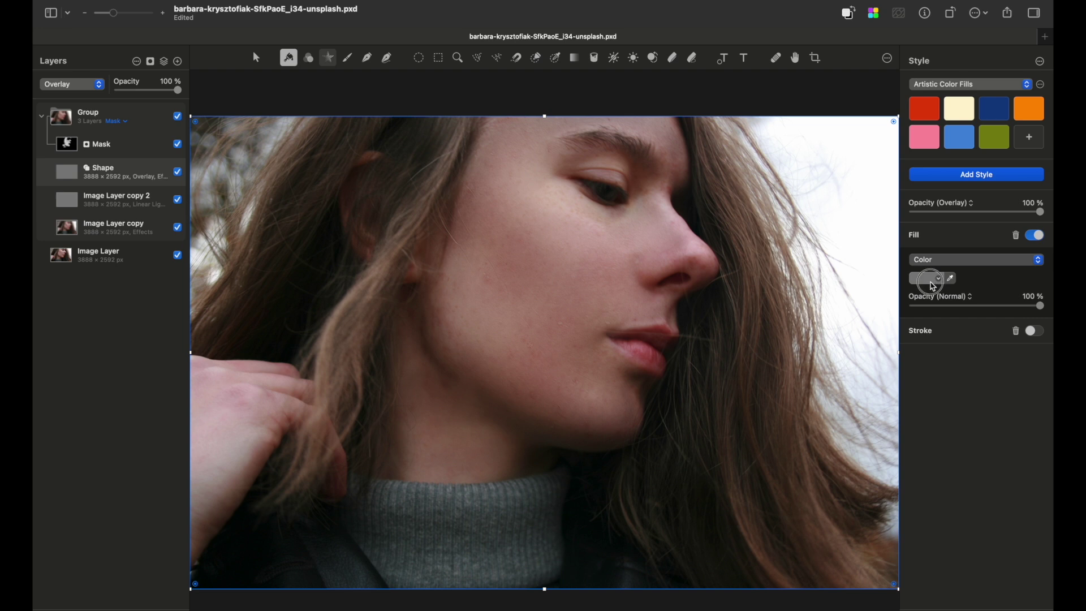
left_click(981, 330)
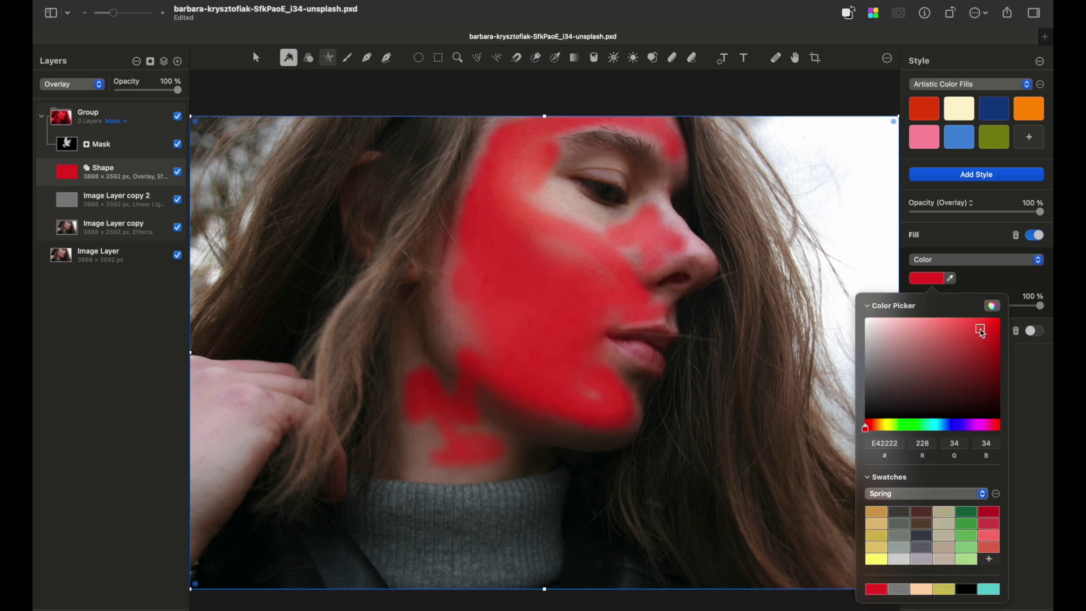
left_click(958, 426)
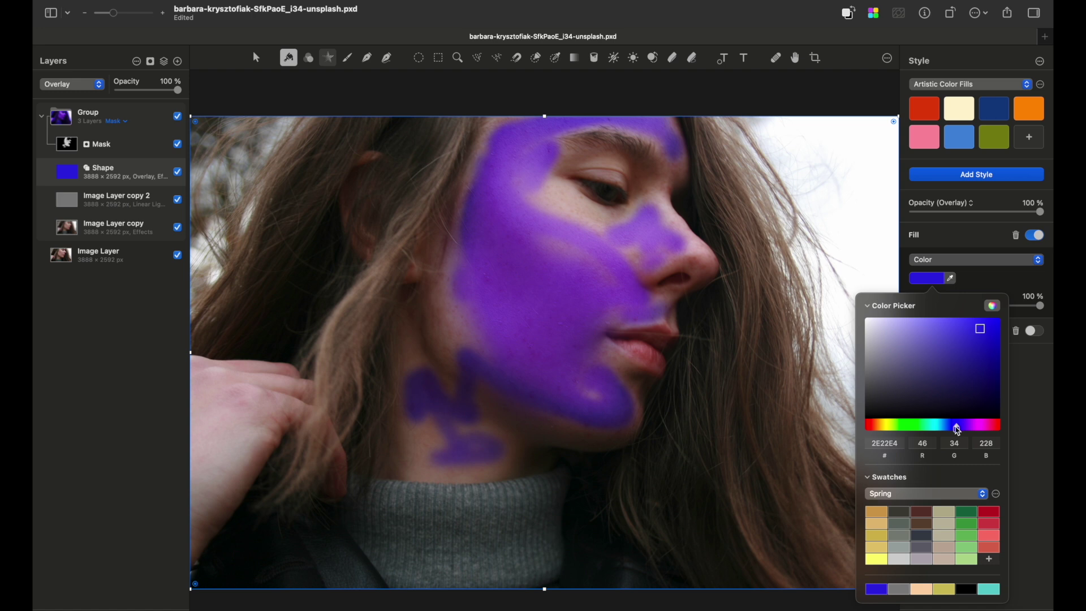
Set the Shape layer's fill to neutral 50% grey using the Grayscale Slider.
left_click(998, 308)
left_click(181, 275)
left_click(169, 263)
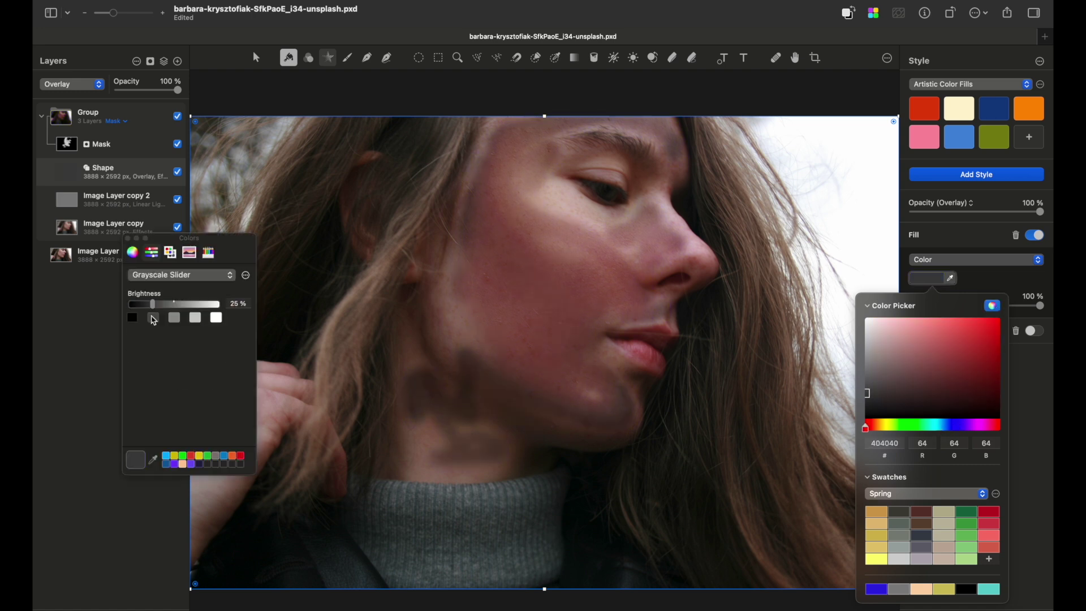
left_click(199, 320)
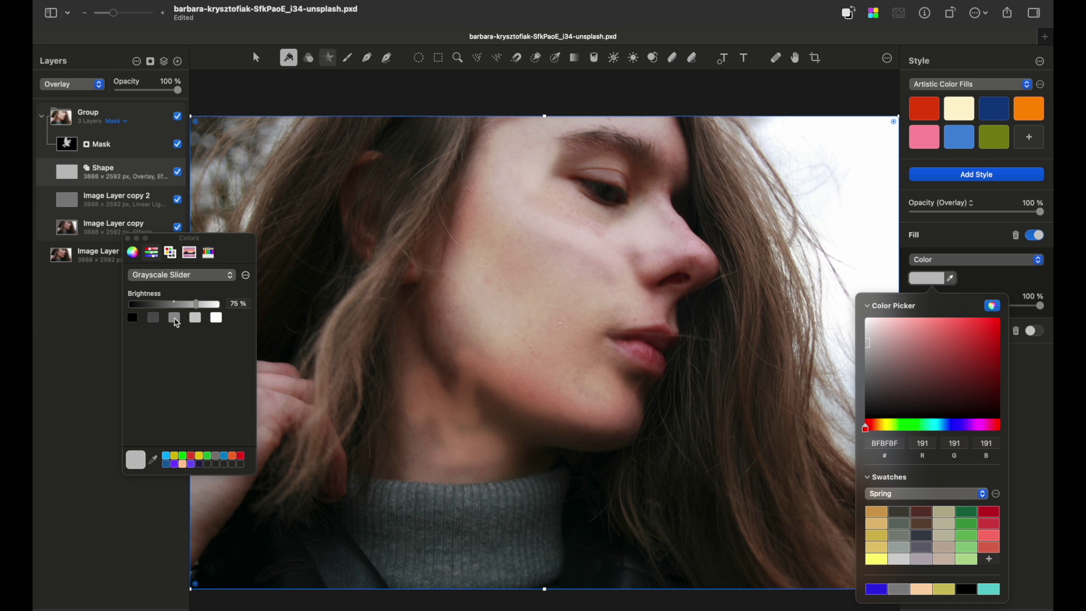
left_click(175, 320)
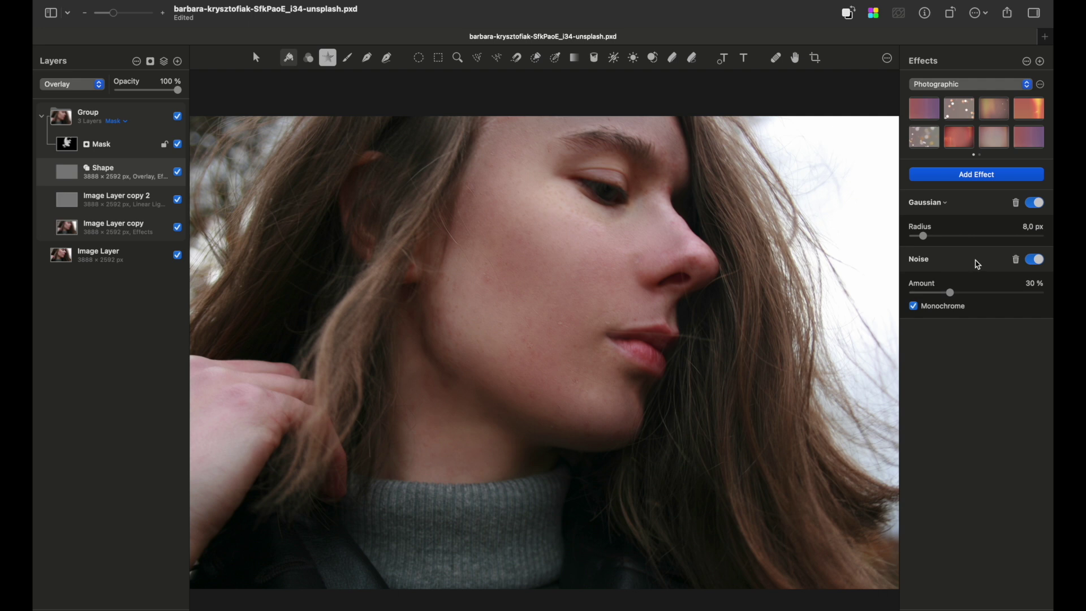
Move Noise above Gaussian, lower its amount to 7%, and select the Mask layer.
left_click_drag(958, 269, 958, 202)
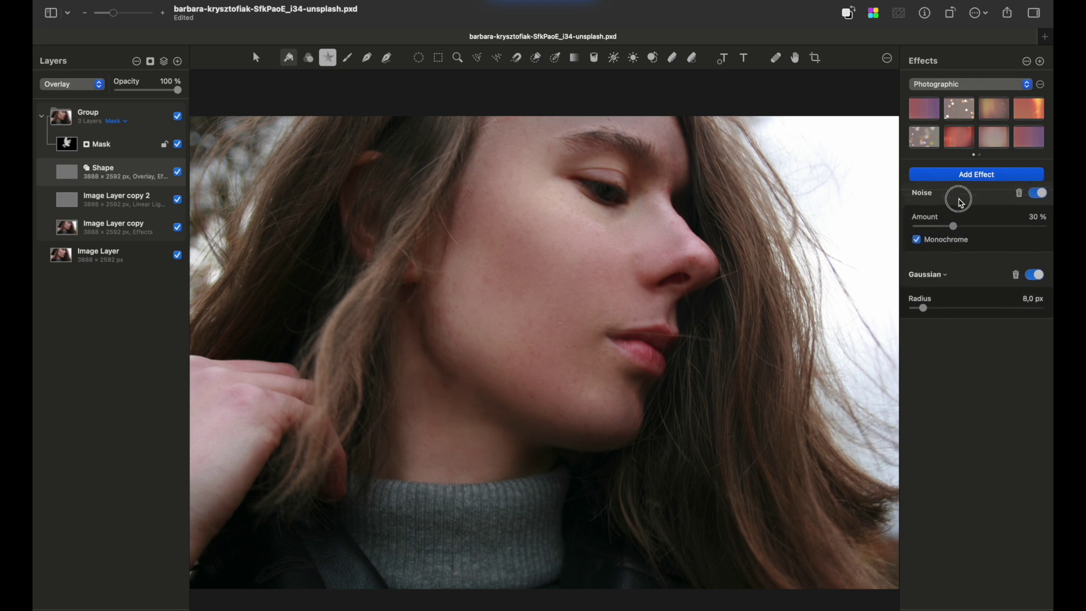
scroll(560, 281, "up", 5)
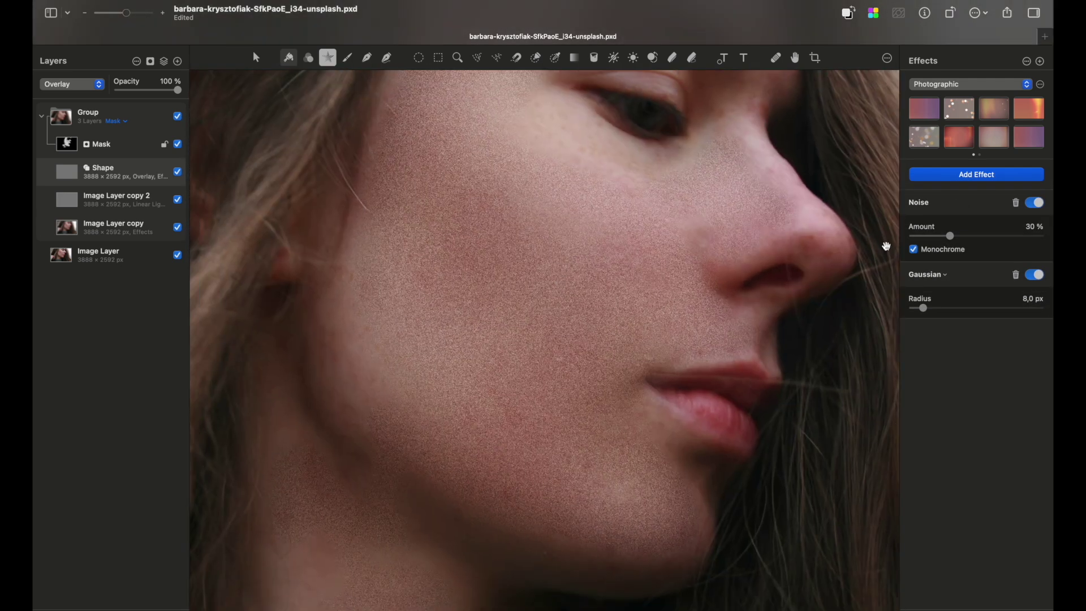
left_click_drag(922, 238, 920, 236)
left_click_drag(561, 263, 587, 300)
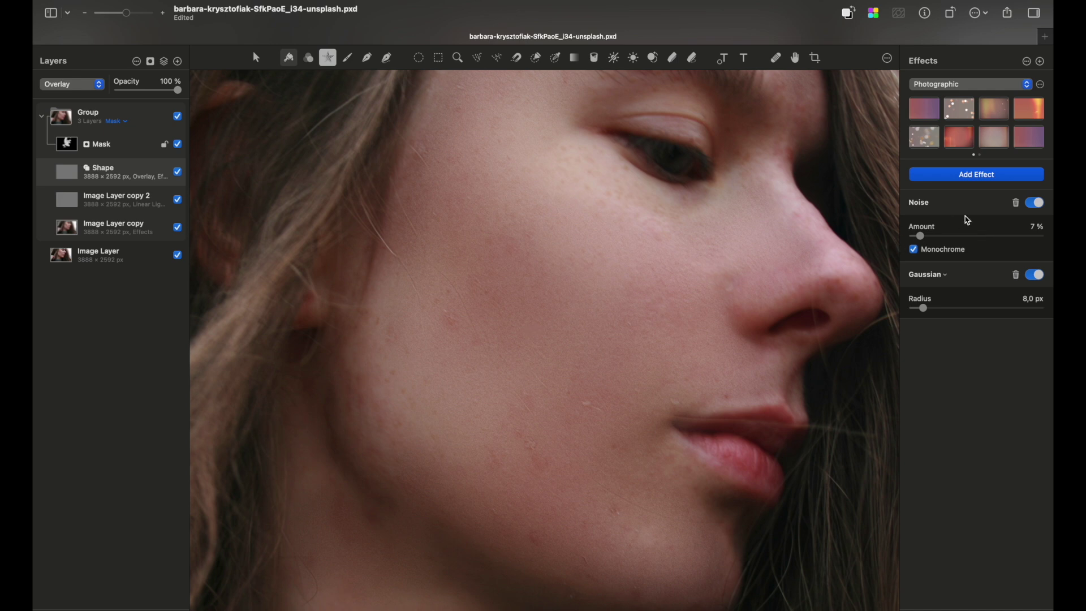
left_click(67, 141)
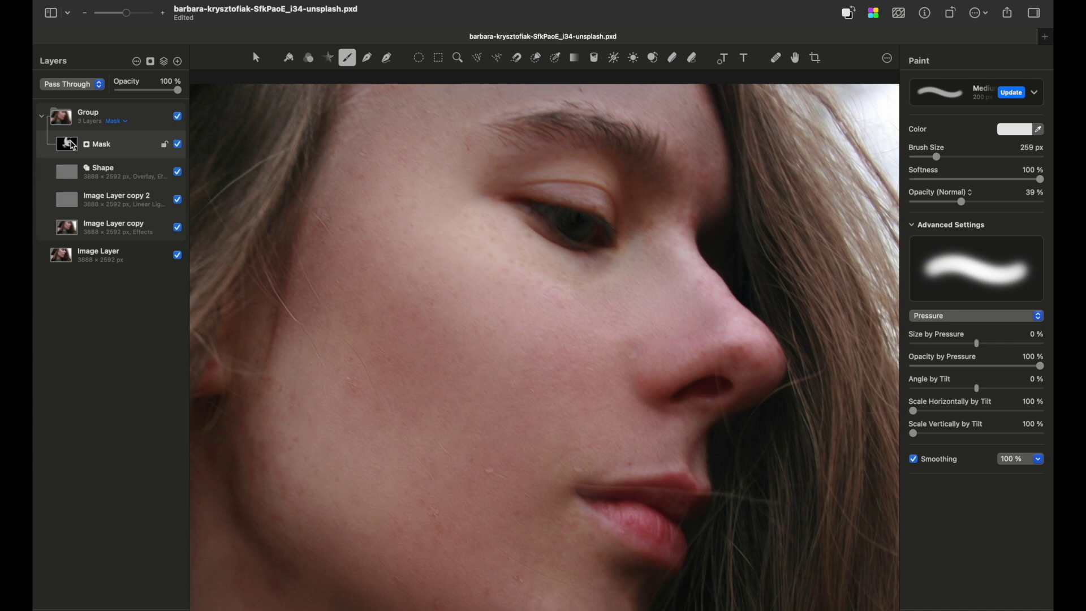
Paint the cheek on the mask with a black brush at 50% opacity.
left_click(1006, 130)
left_click(1026, 250)
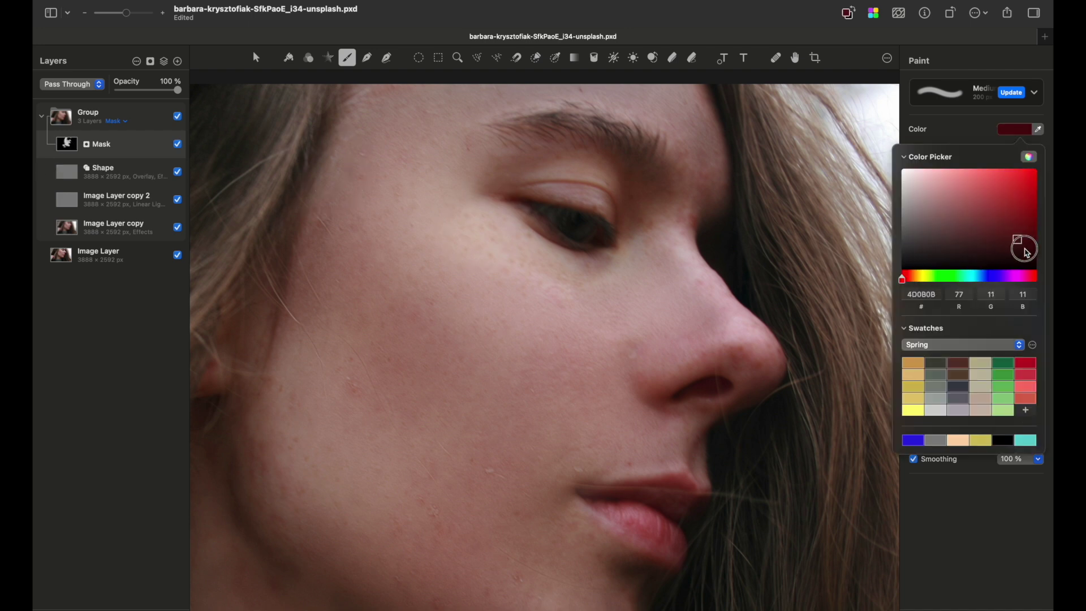
left_click(1003, 440)
left_click(944, 136)
left_click(1028, 192)
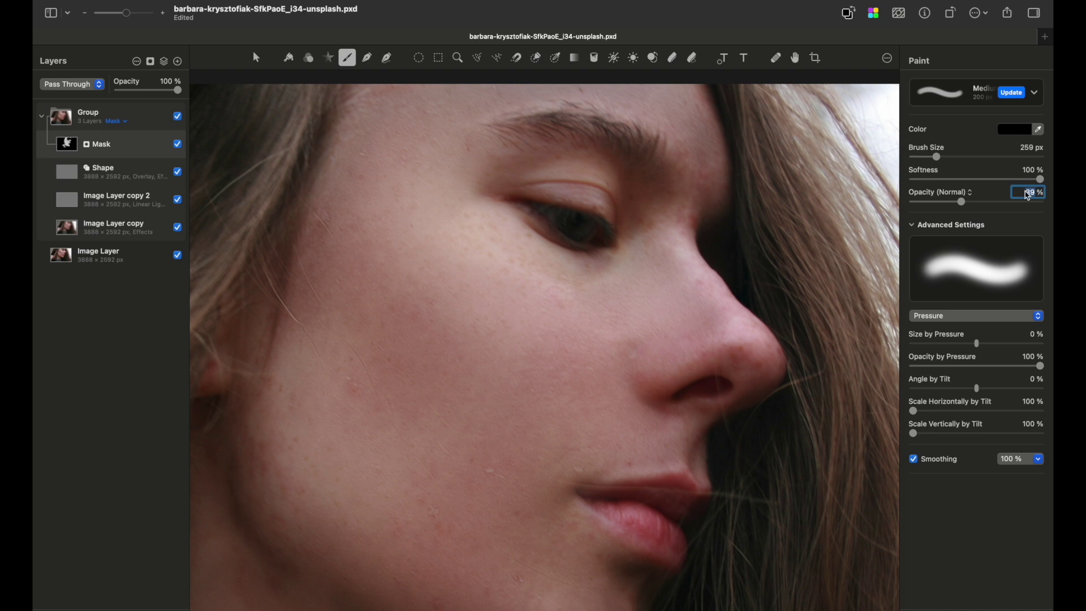
type("50")
key("Return")
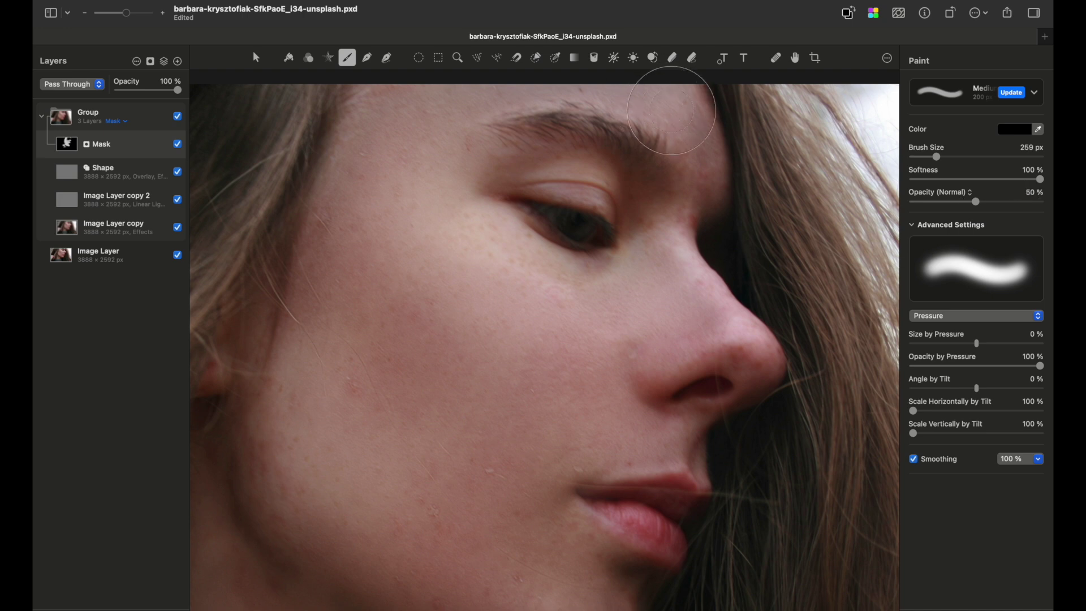
mouse_move(317, 175)
left_mouse_down()
mouse_move(317, 256)
mouse_move(324, 339)
mouse_move(345, 234)
mouse_move(376, 206)
mouse_move(418, 258)
left_mouse_up()
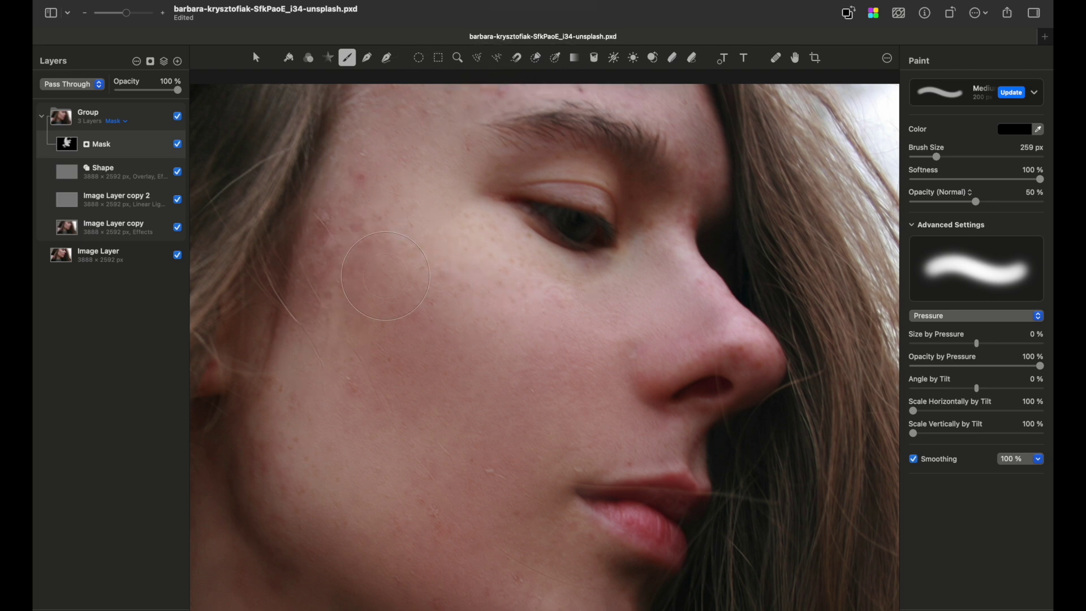
Give the group colour adjustments: Shadows 44%, Clarity -29%, and Texture -26%.
key("super+0")
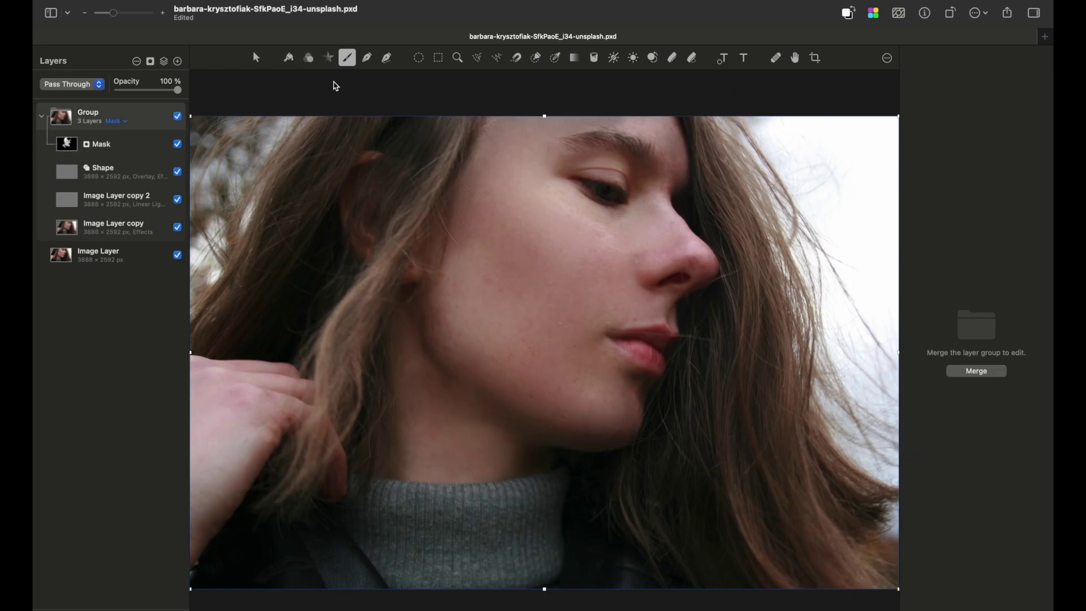
left_click(288, 57)
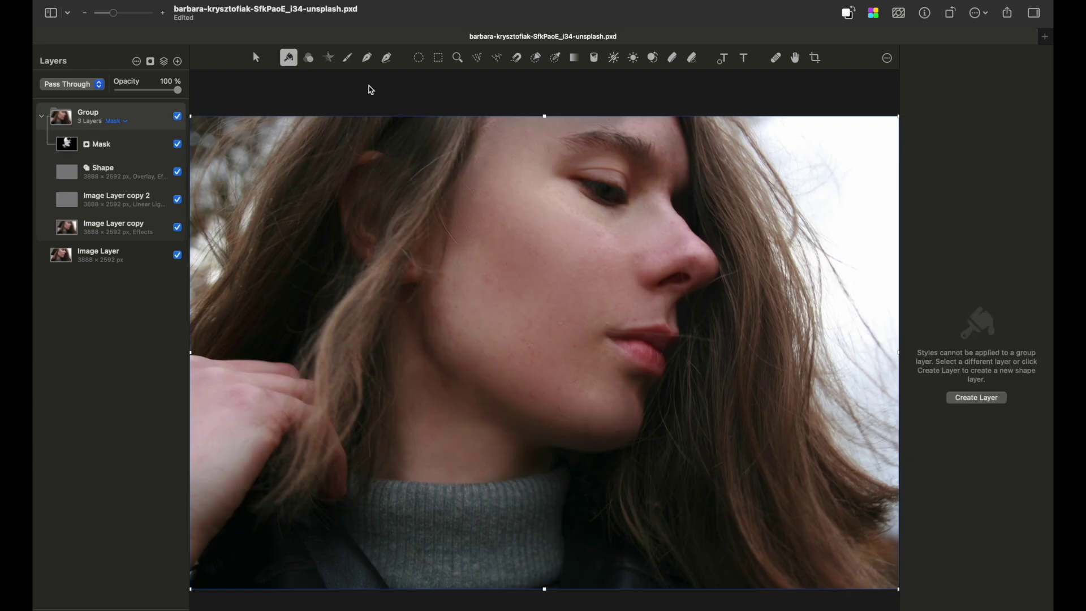
left_click(308, 57)
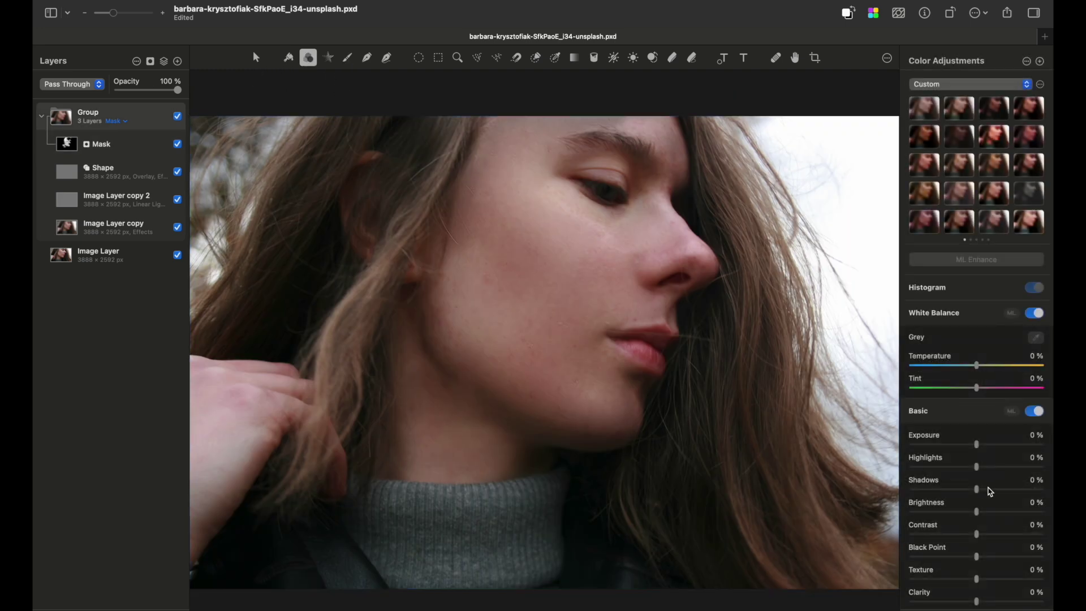
left_click_drag(977, 490, 1007, 494)
scroll(1007, 494, "down", 5)
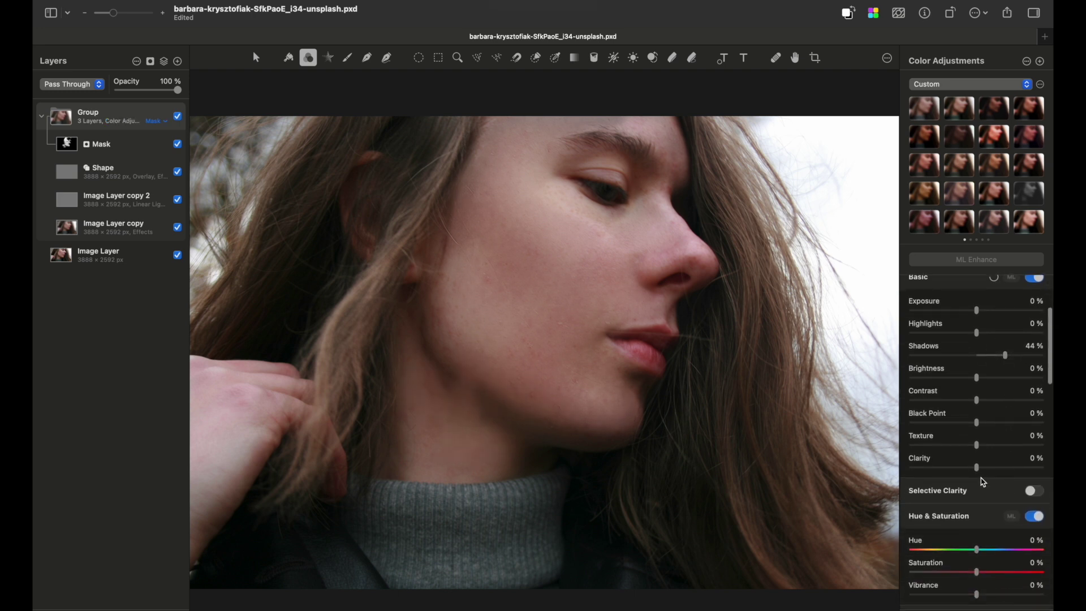
left_click(952, 469)
left_click(958, 466)
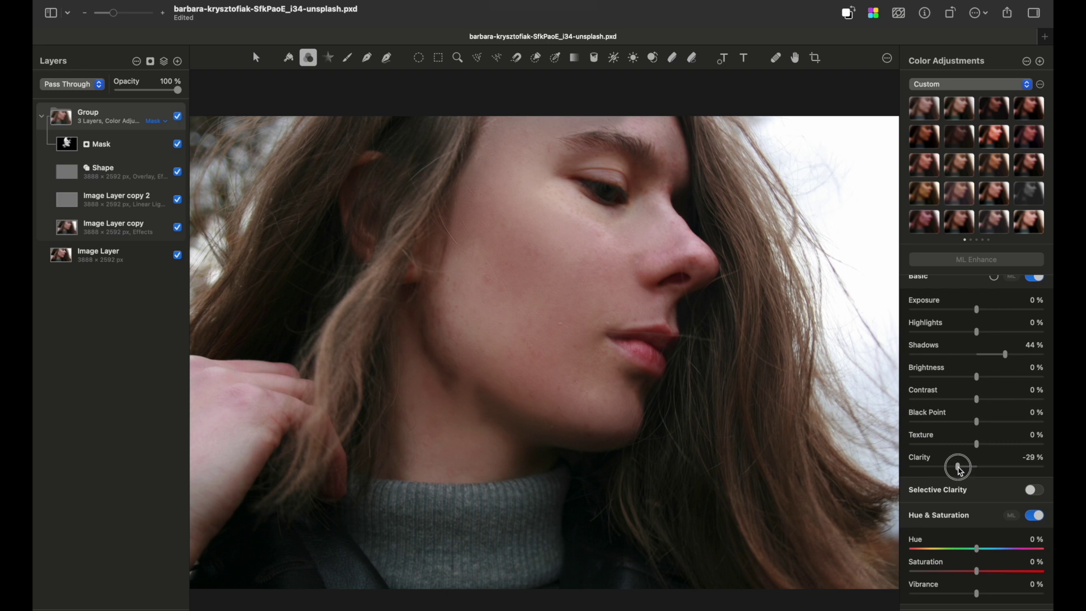
left_click_drag(960, 445, 963, 450)
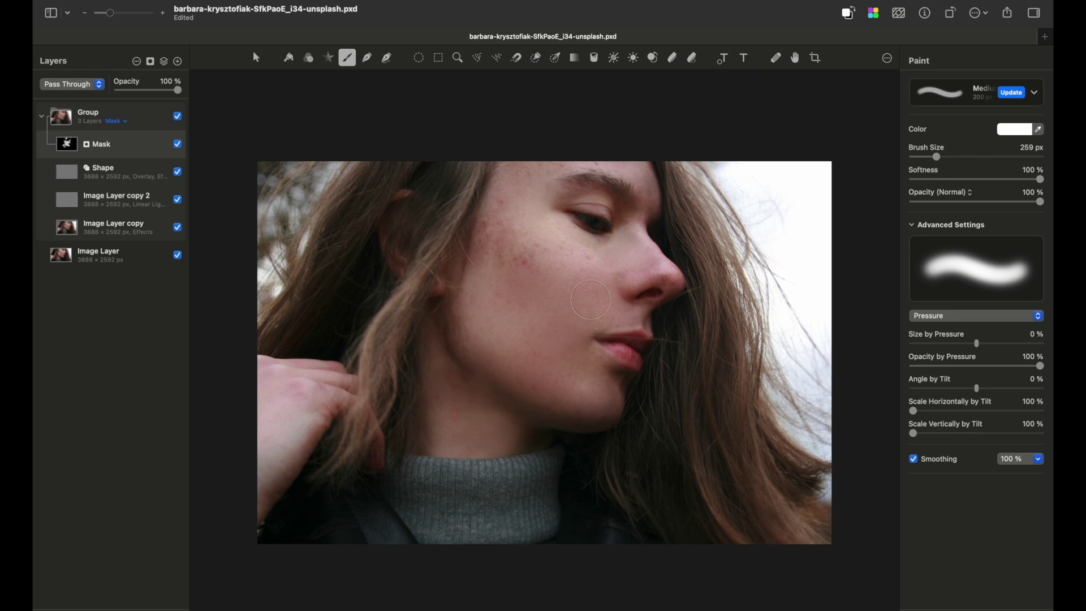
Zoom in to inspect the cheek, then zoom back out.
scroll(517, 261, "up", 3)
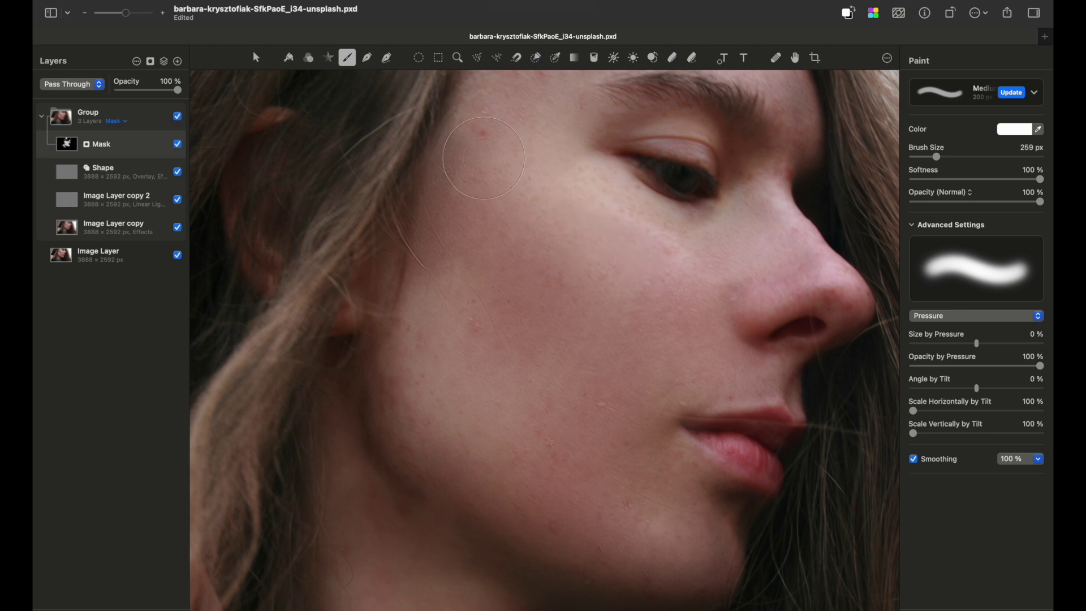
scroll(624, 133, "up", 3)
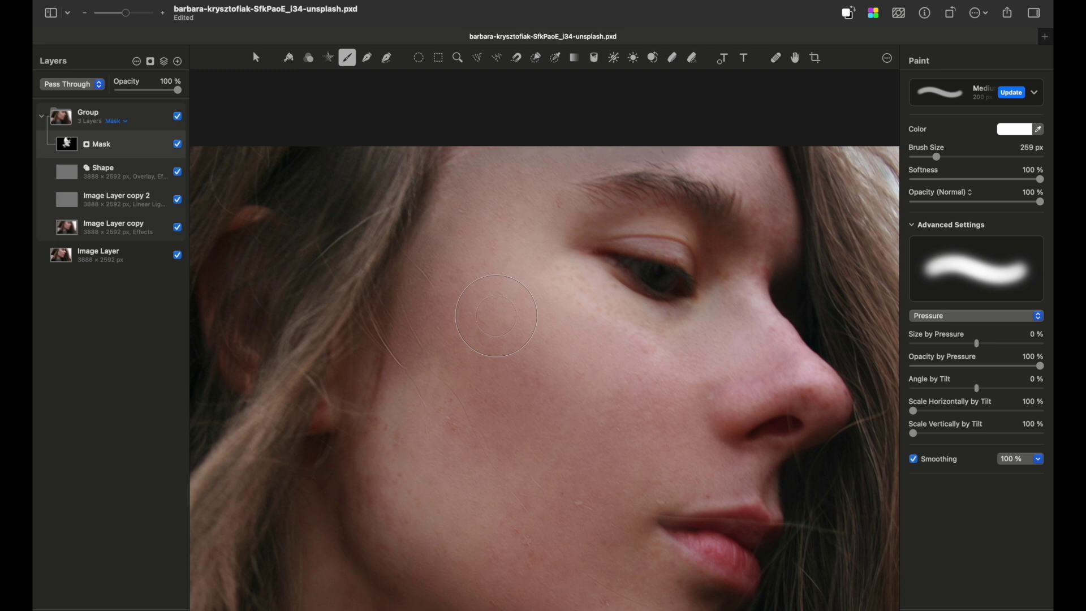
scroll(496, 316, "down", 5)
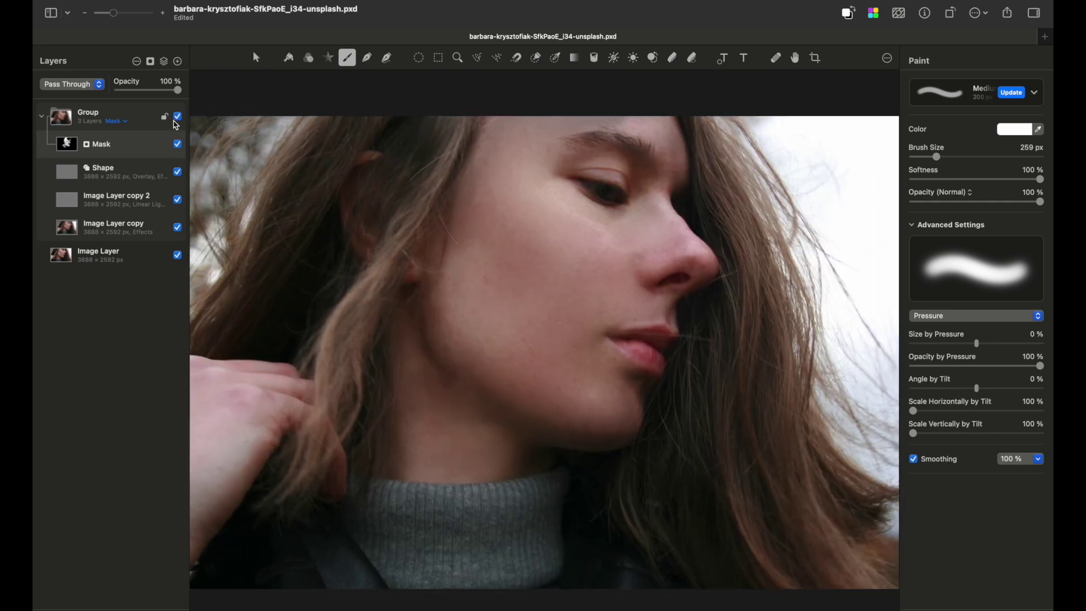